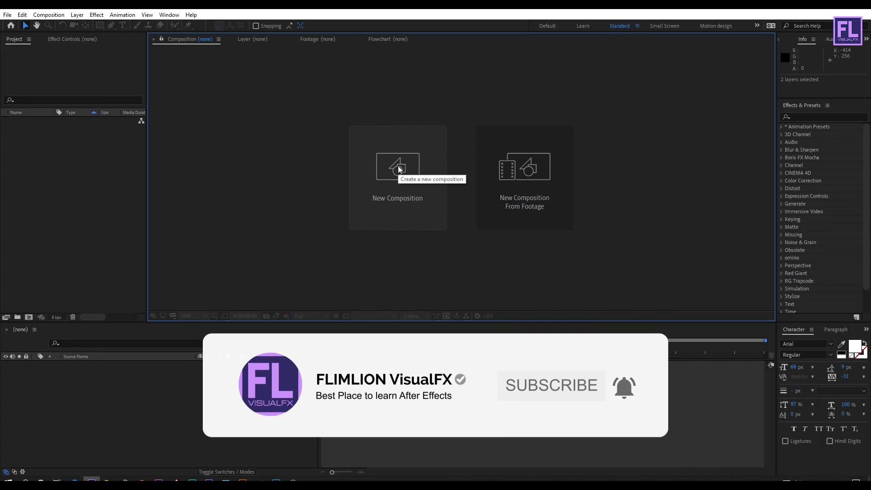
- Set up a new 'Audio Spectrum' composition at 1920×1080, 30 fps and 0:00:40:00 duration
click(398, 169)
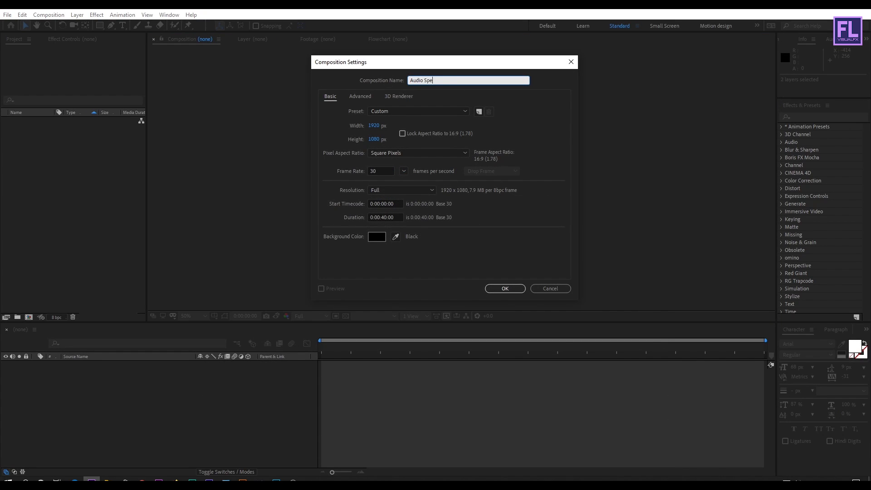
click(375, 125)
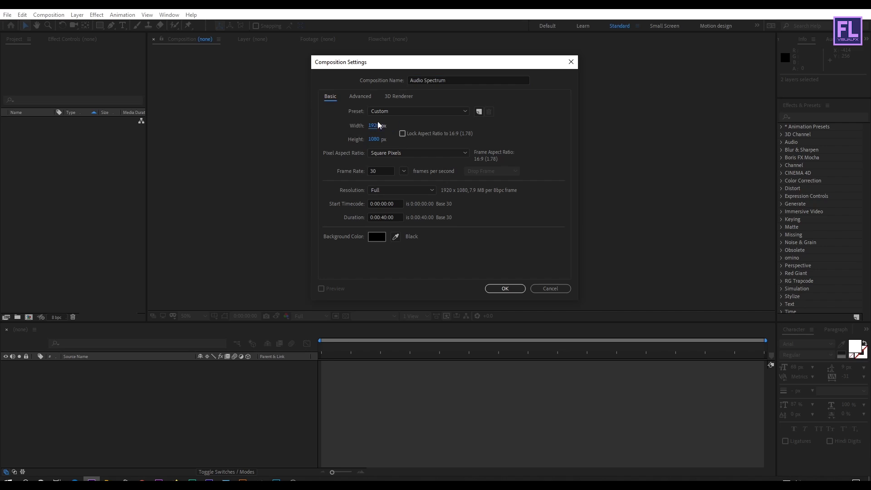
click(378, 138)
click(387, 168)
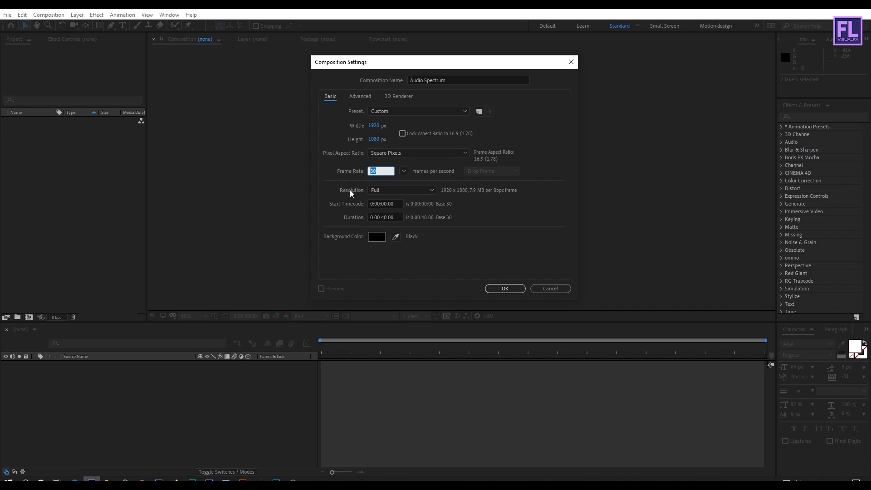
click(415, 220)
click(398, 216)
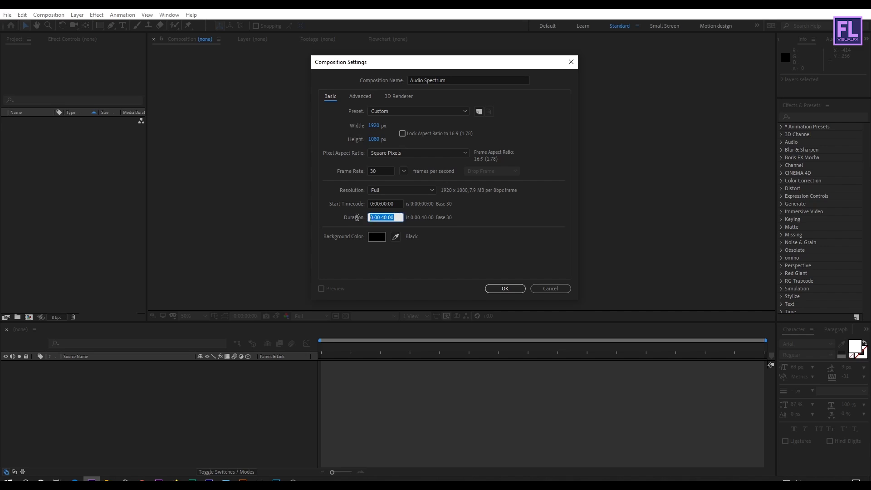
click(505, 288)
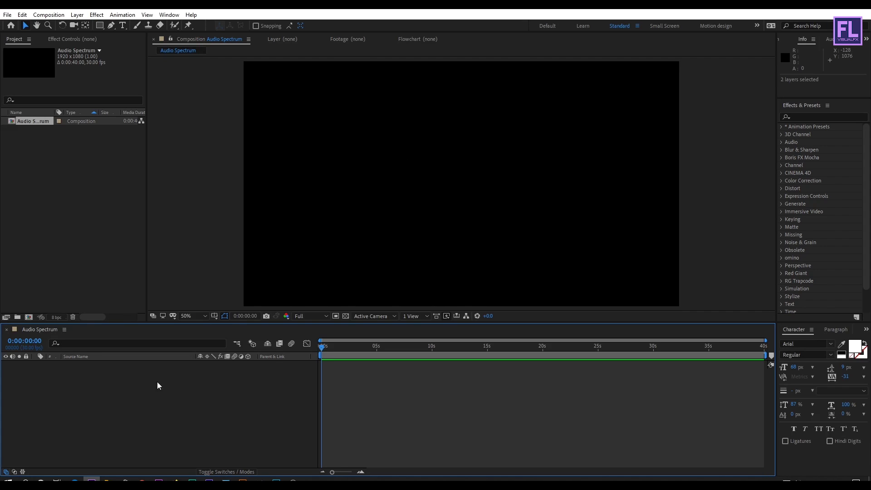
- Import the four project files from Explorer into the Project panel
key(alt+Tab)
drag(585, 271, 71, 156)
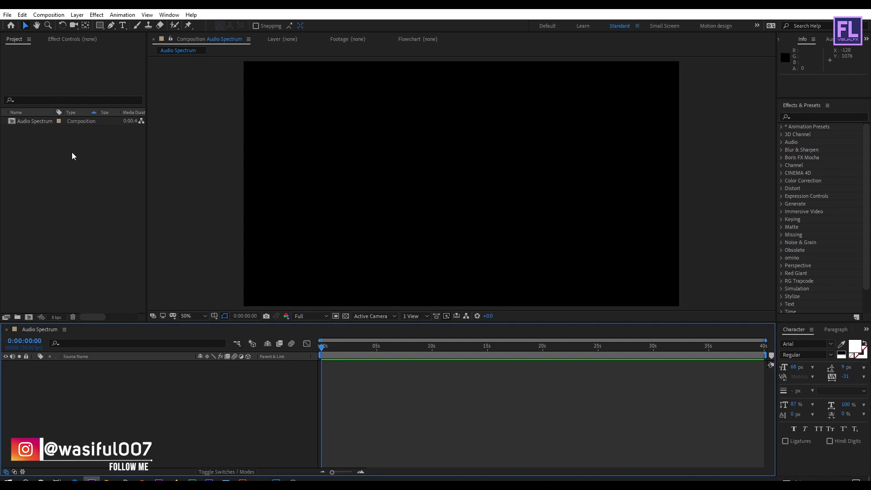
click(76, 228)
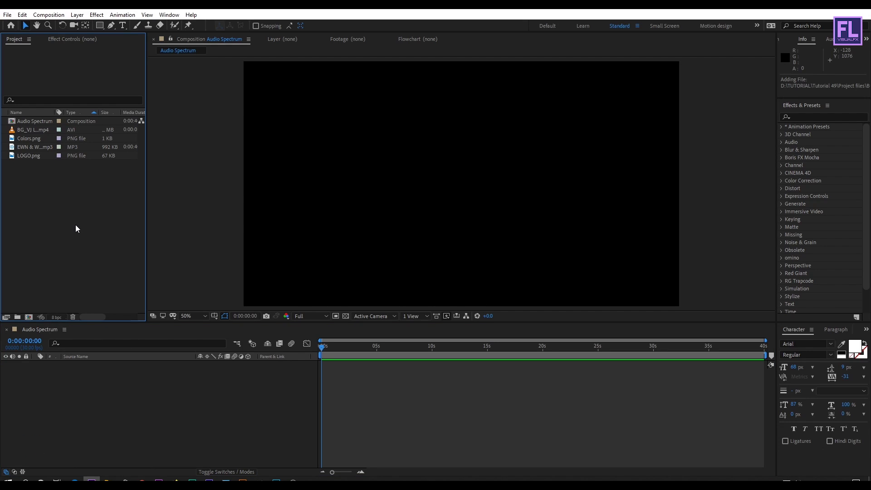
- Add the EWN & Whogaux mp3 to the timeline and a scaled-down Colors.png near the bottom
click(31, 146)
drag(30, 148, 75, 394)
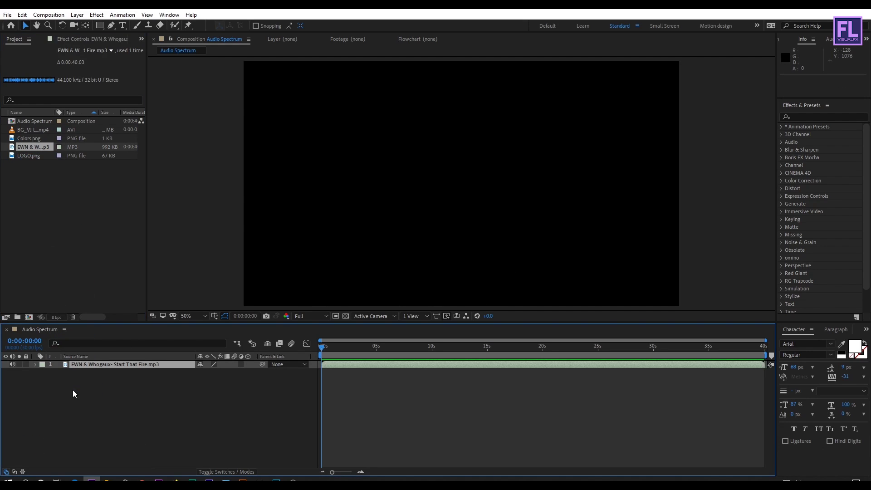
click(31, 141)
drag(31, 142, 486, 257)
drag(580, 229, 499, 265)
click(111, 386)
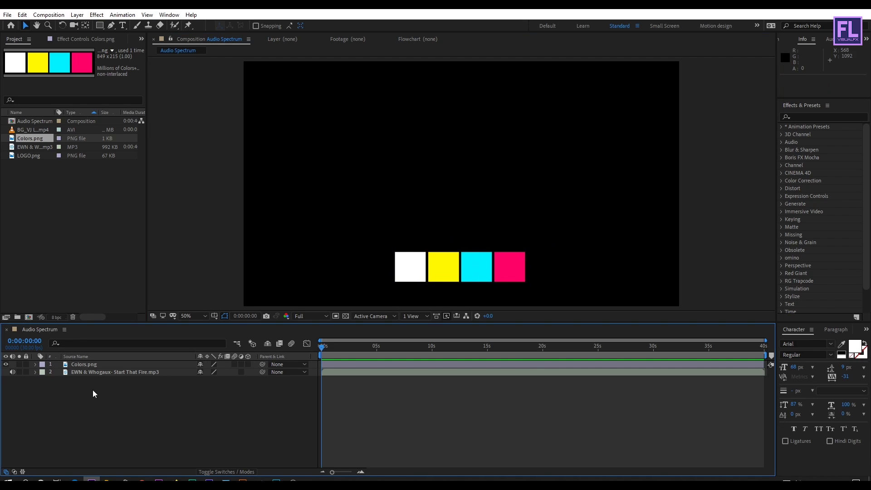
right_click(72, 407)
- Create a new black solid layer named 'AS'
mouse_move(93, 301)
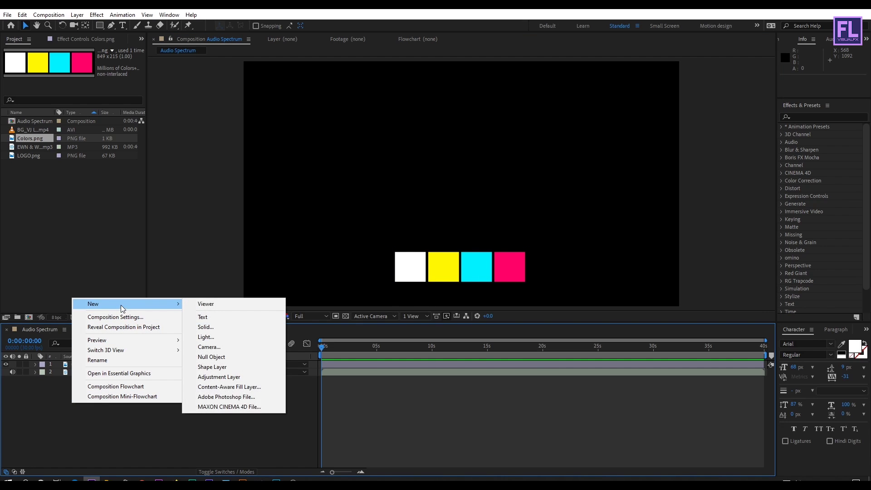
click(222, 327)
text(AS)
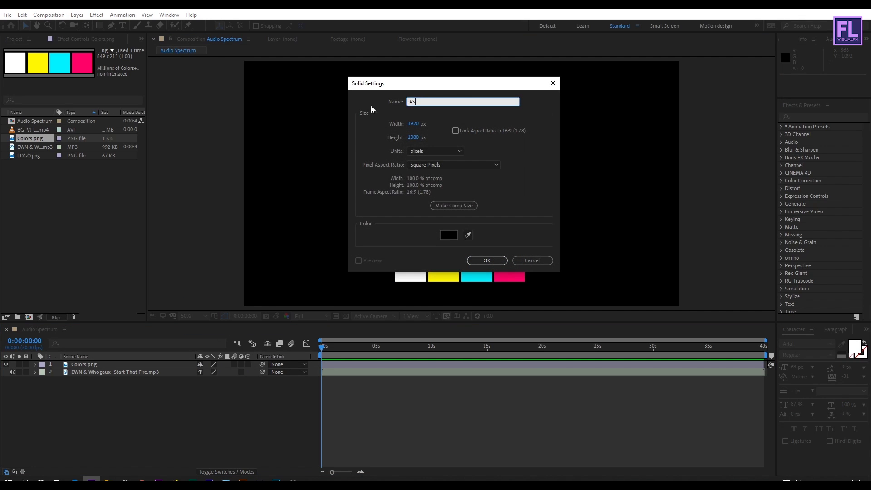
click(497, 261)
- Apply the Audio Spectrum effect to the AS solid from Effects & Presets
click(121, 365)
click(819, 117)
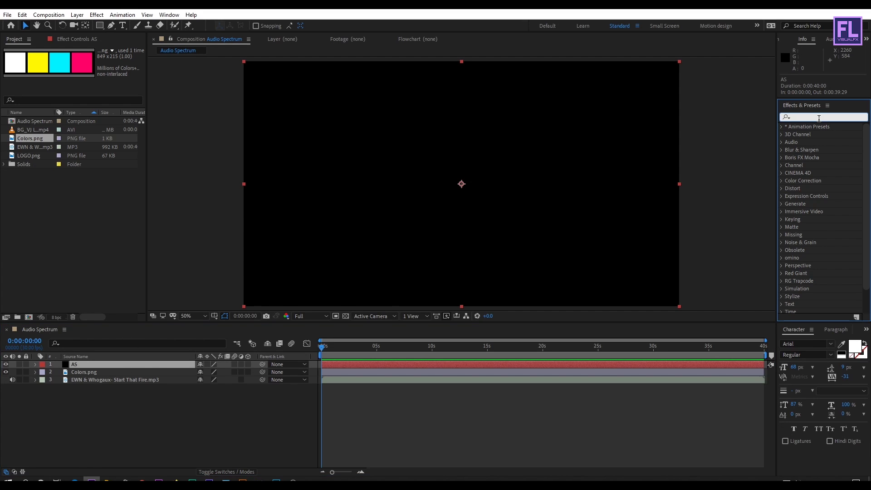
text(audio)
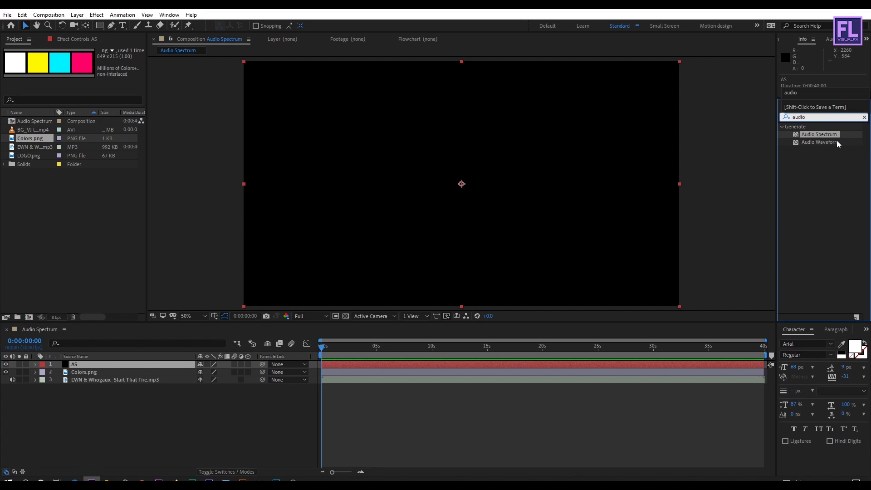
drag(821, 134, 532, 185)
- Set the AS spectrum's Audio Layer to the EWN & Whogaux- Start That Fire.mp3 track
click(95, 365)
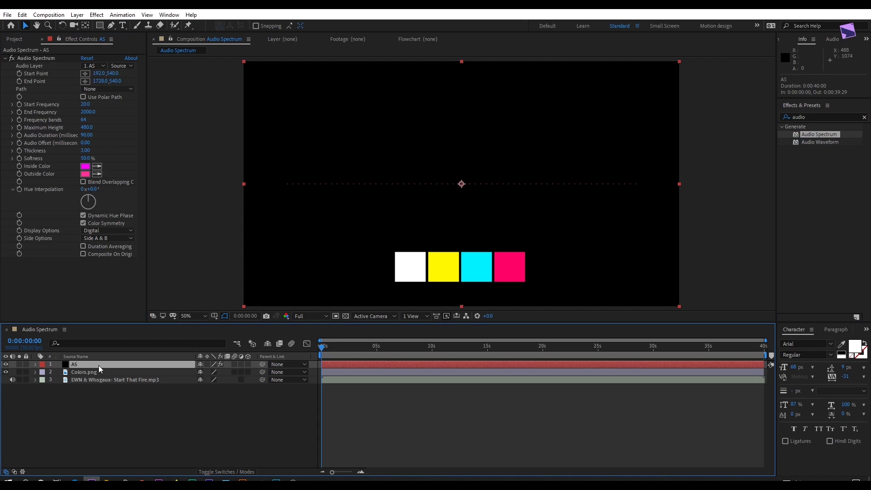
click(36, 59)
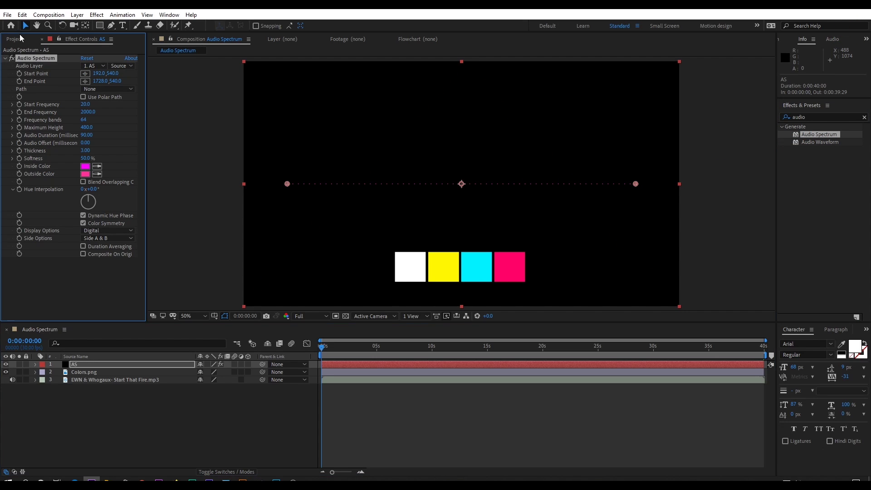
click(91, 67)
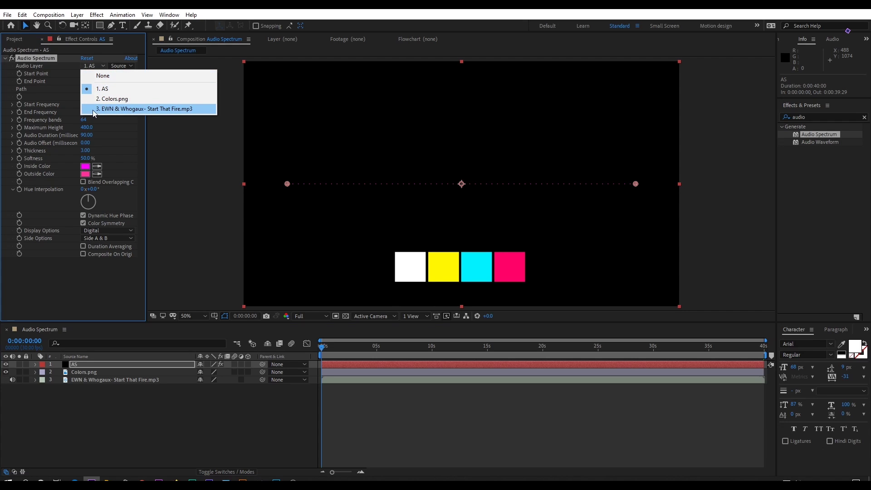
click(109, 110)
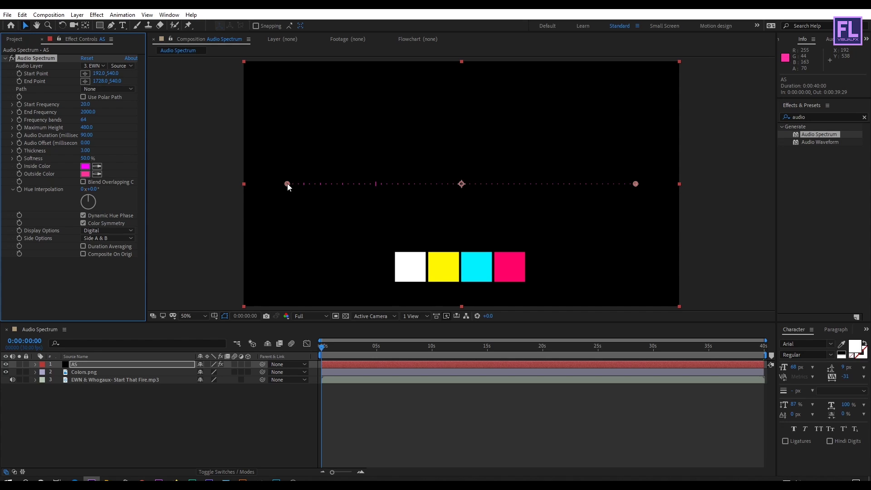
- Move the spectrum's Start Point to -160,540 and End Point to 1236,540
drag(287, 184, 236, 184)
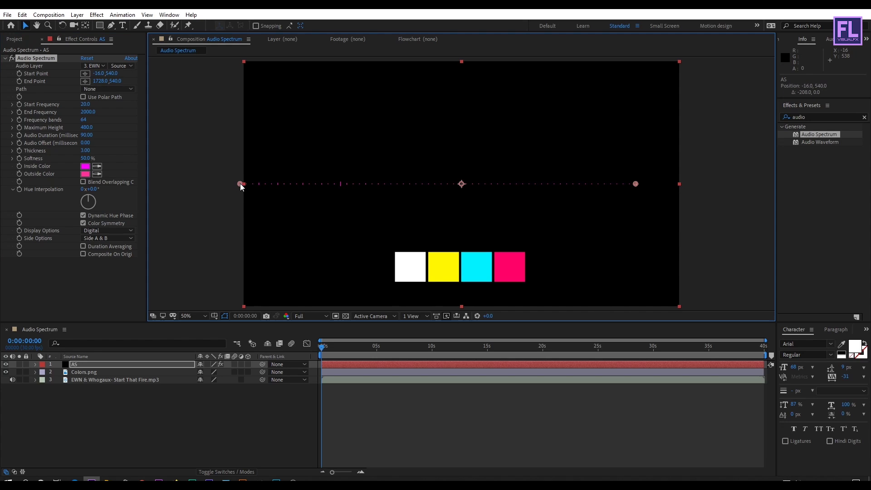
drag(633, 184, 615, 183)
drag(540, 186, 540, 185)
- Set the spectrum's frequency range to 1–220 with 200 frequency bands
click(86, 104)
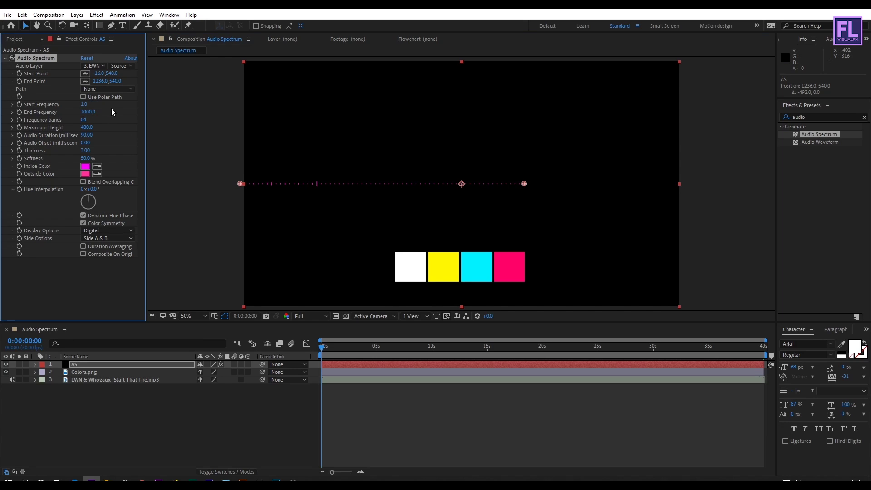
click(96, 113)
text(220)
key(Return)
click(87, 118)
text(200)
key(Return)
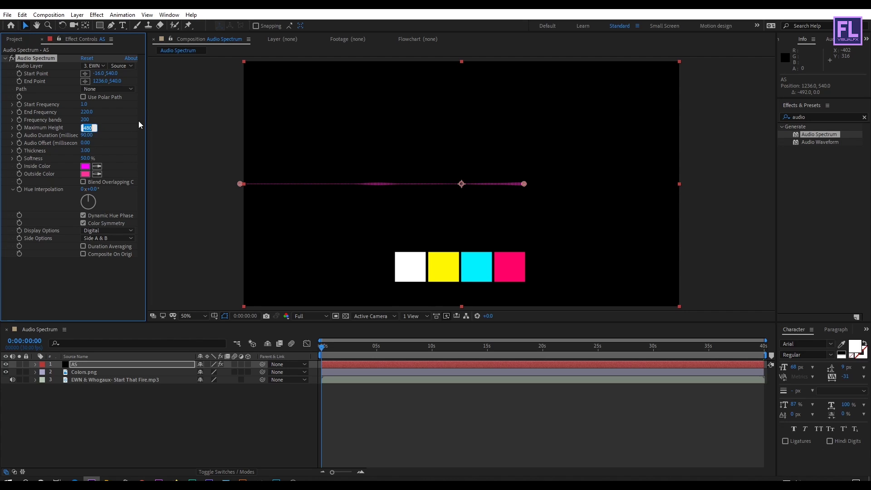
- Set Maximum Height 1200, Audio Duration 100, Thickness 6, Softness 20%, and white inside/outside colours
text(1200)
key(Return)
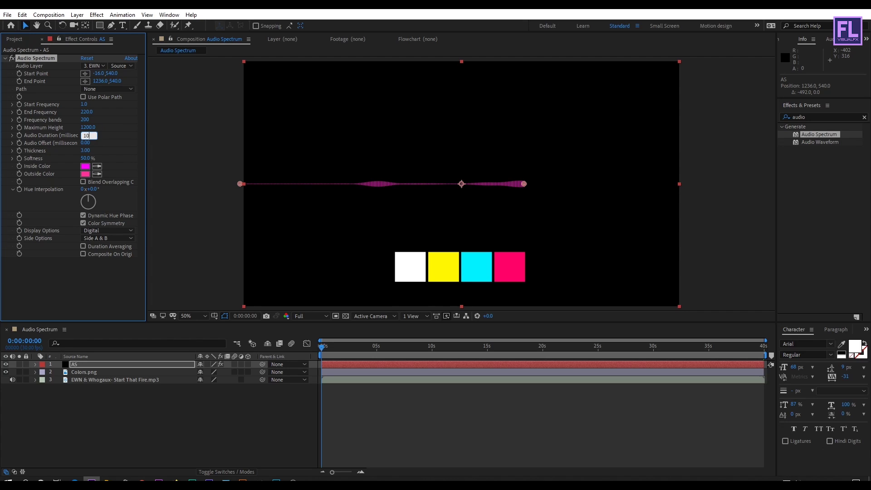
key(Return)
text(6)
key(Return)
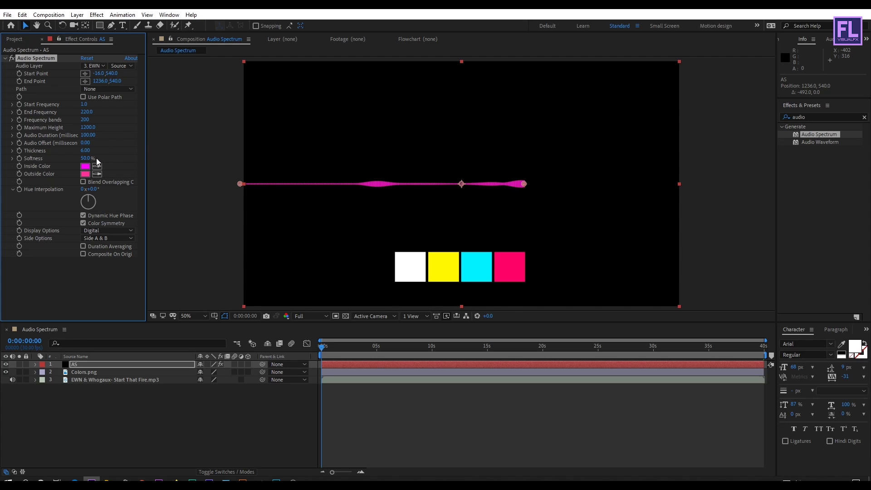
click(85, 158)
click(411, 263)
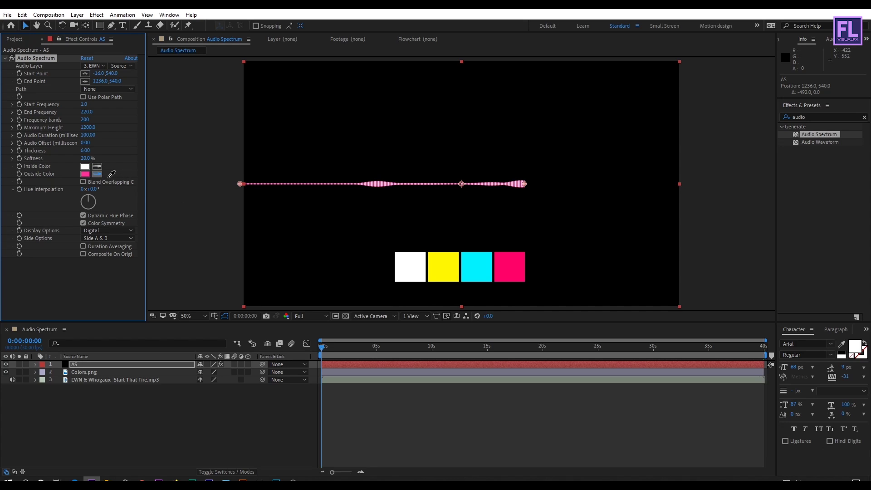
click(405, 268)
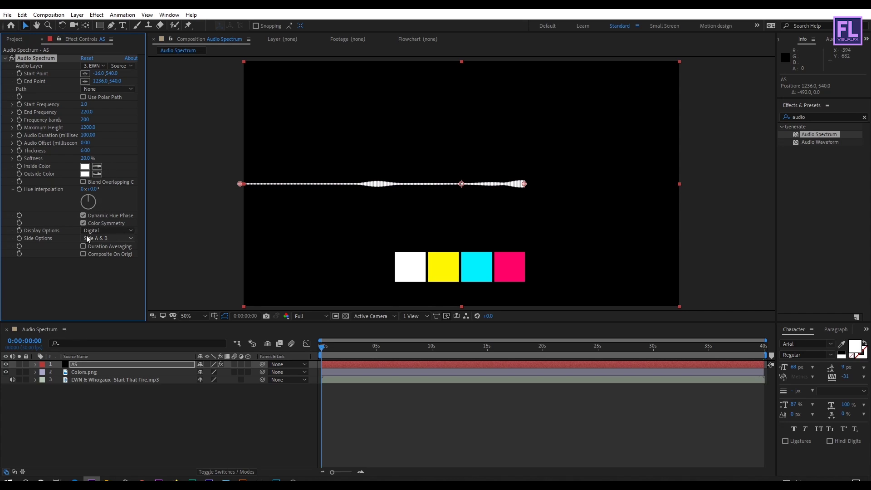
- Draw the spectrum as Analog lines on Side B only, previewing other moments
click(113, 239)
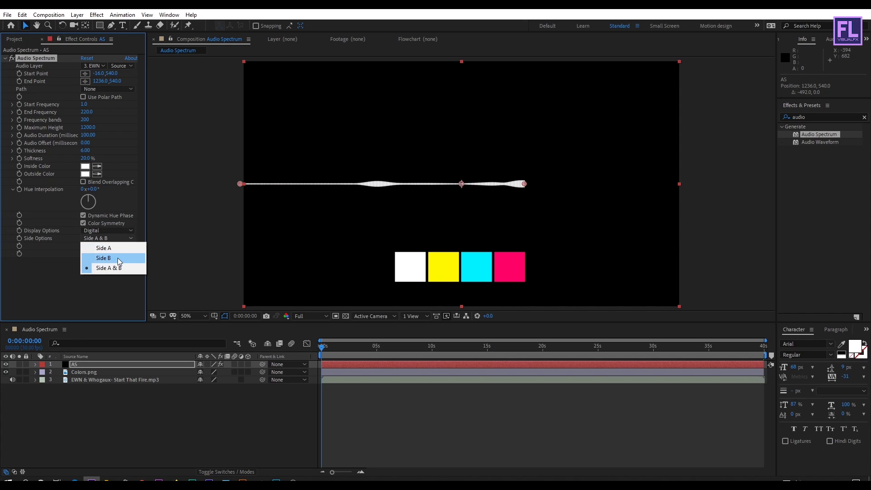
click(103, 257)
click(107, 230)
click(104, 245)
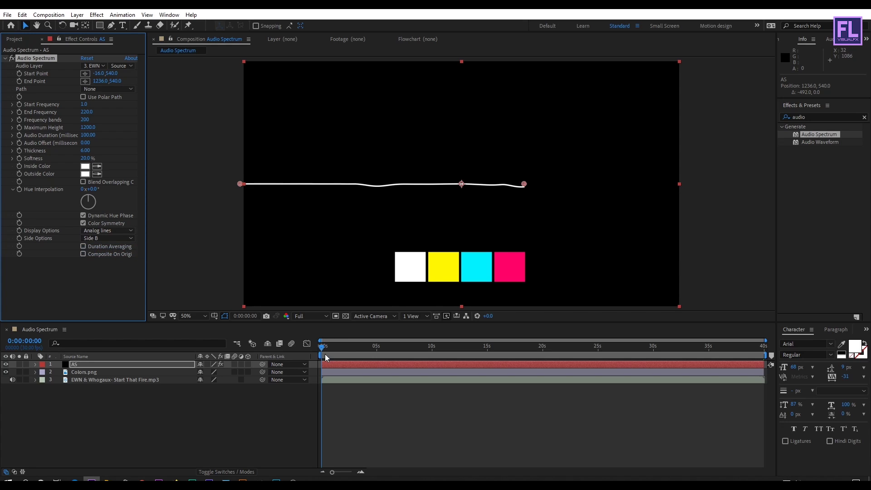
drag(325, 357, 346, 347)
- Duplicate the AS layer and set the copy to run 1942,540 to 1236,540 on Side A
click(91, 365)
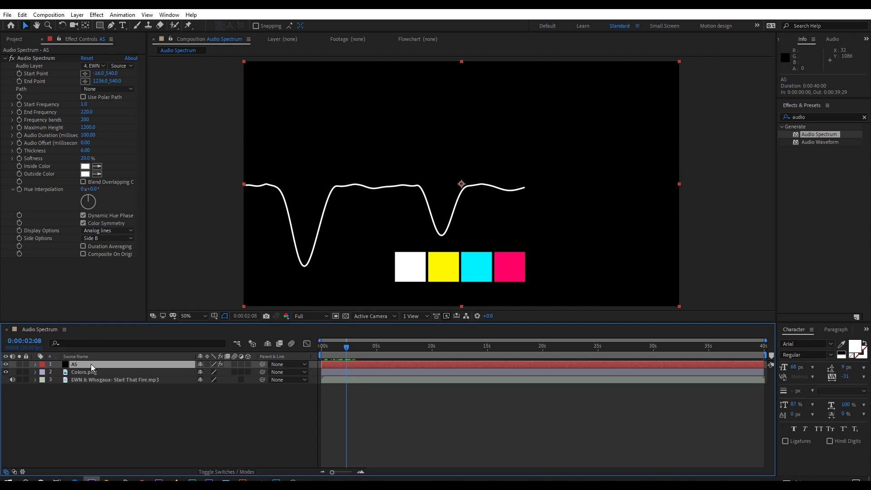
key(ctrl+d)
click(90, 371)
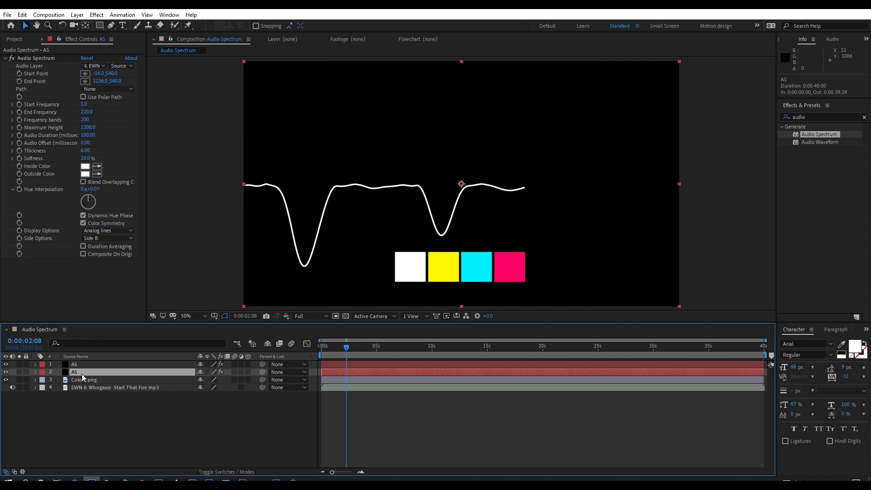
click(36, 58)
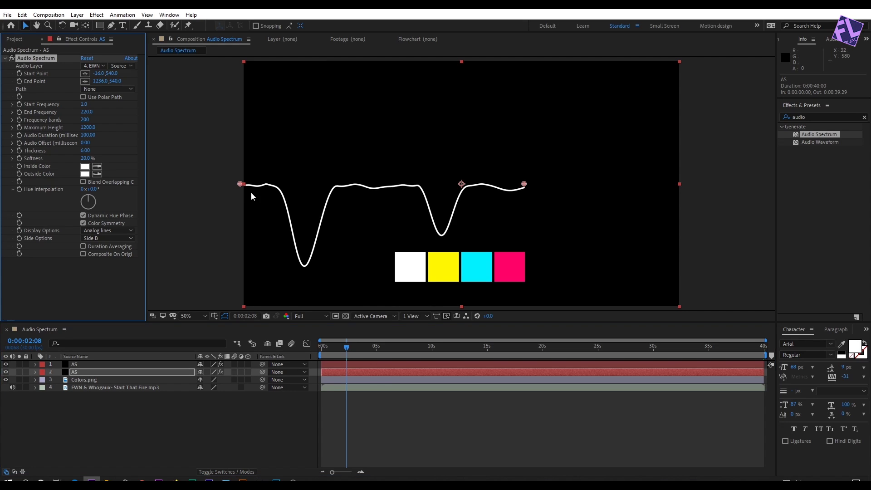
drag(241, 184, 683, 195)
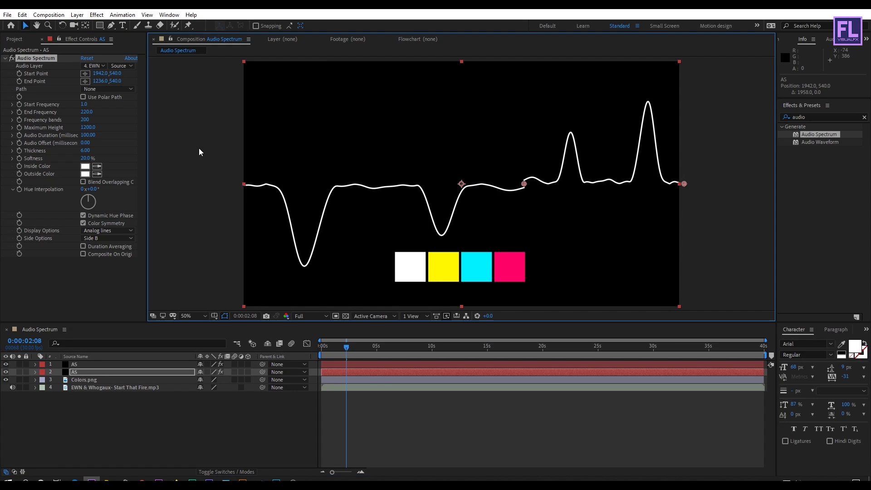
click(108, 238)
click(103, 248)
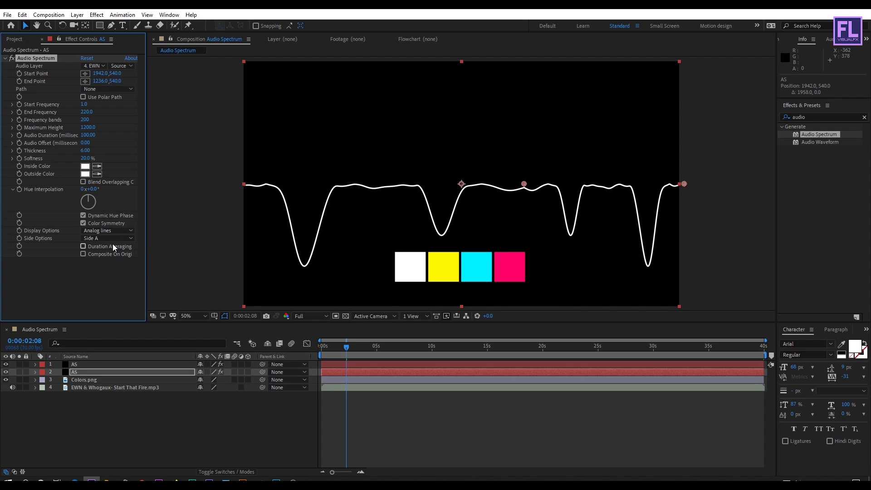
- Label both AS spectrum layers Sandstone
shift+click(85, 365)
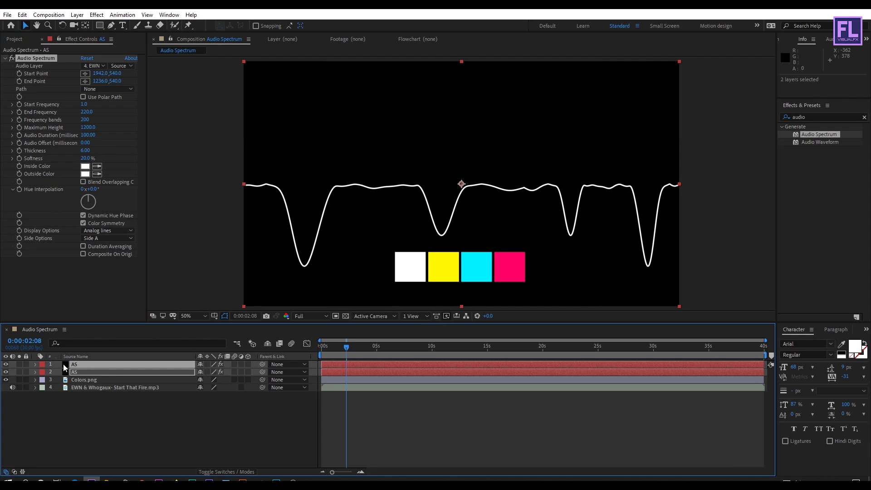
click(42, 366)
click(71, 352)
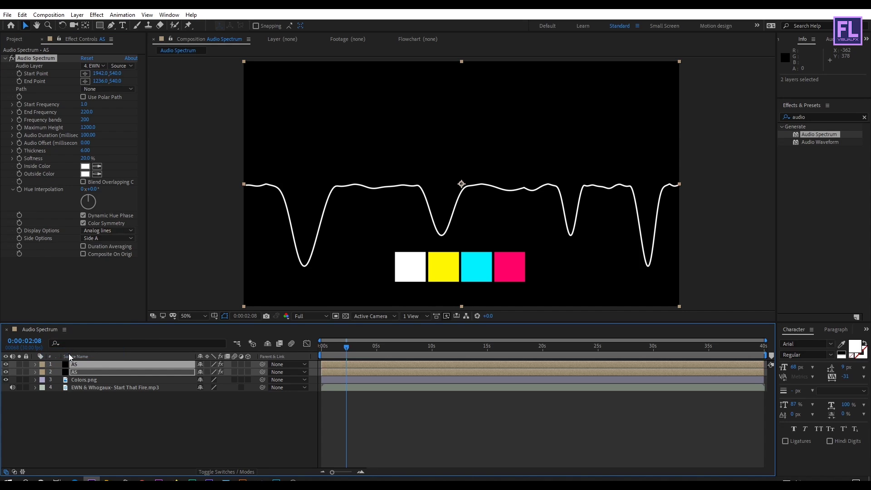
click(122, 426)
- Duplicate both AS layers and label the two copies Yellow
click(91, 371)
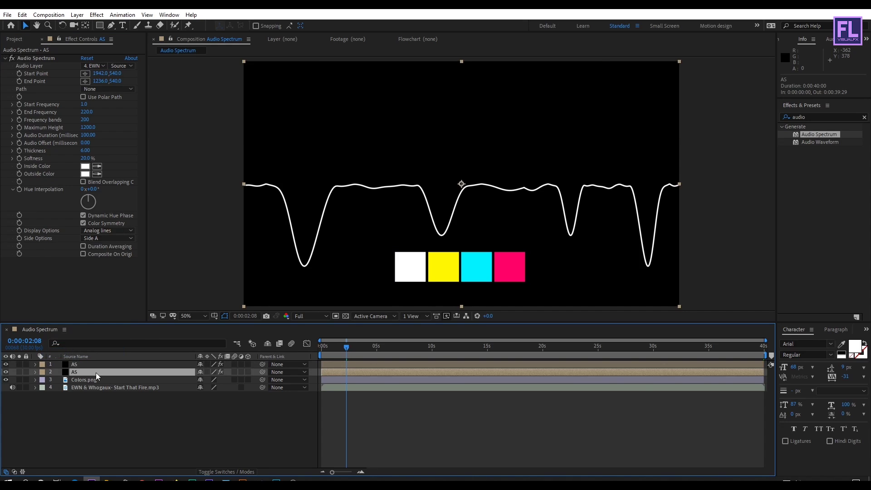
shift+click(86, 365)
key(ctrl+d)
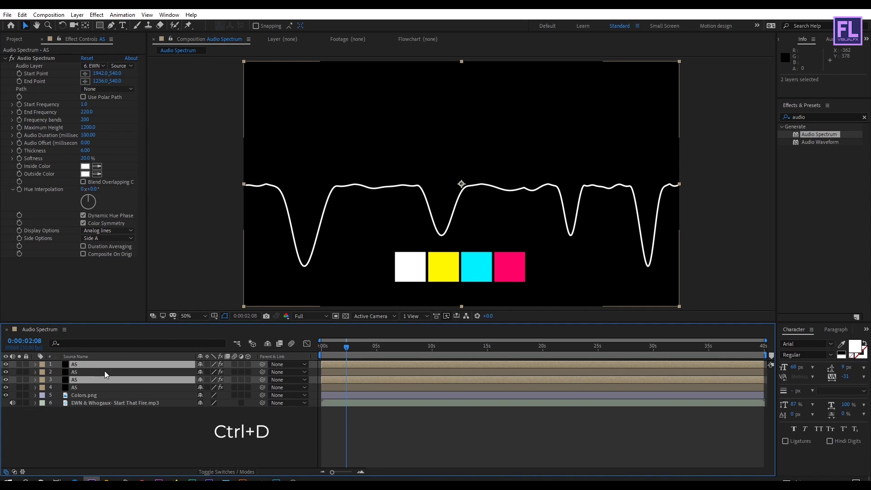
shift+click(109, 388)
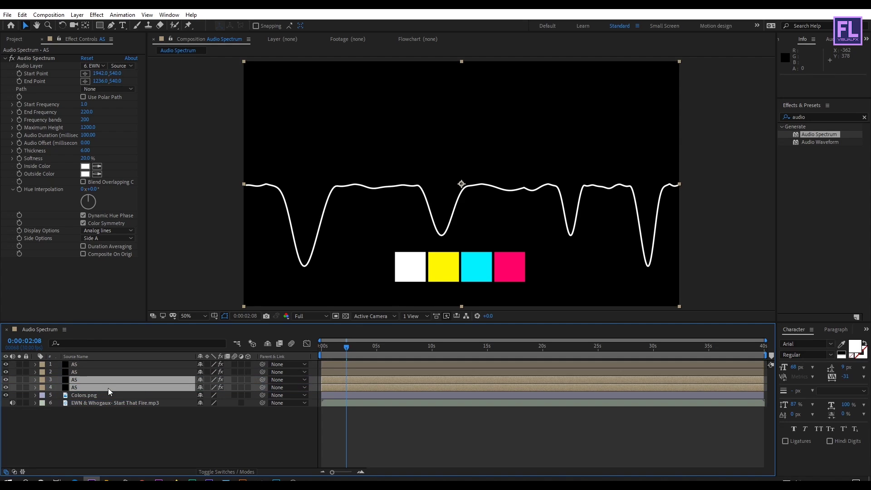
click(42, 384)
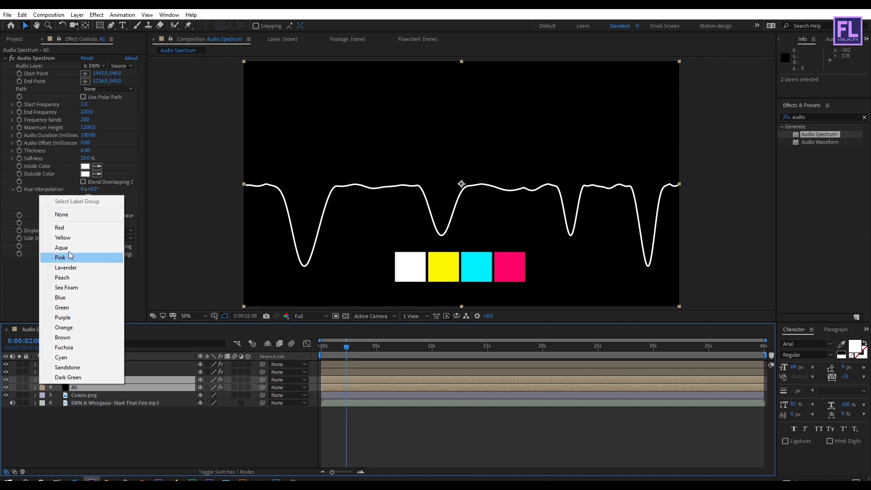
click(68, 237)
click(111, 432)
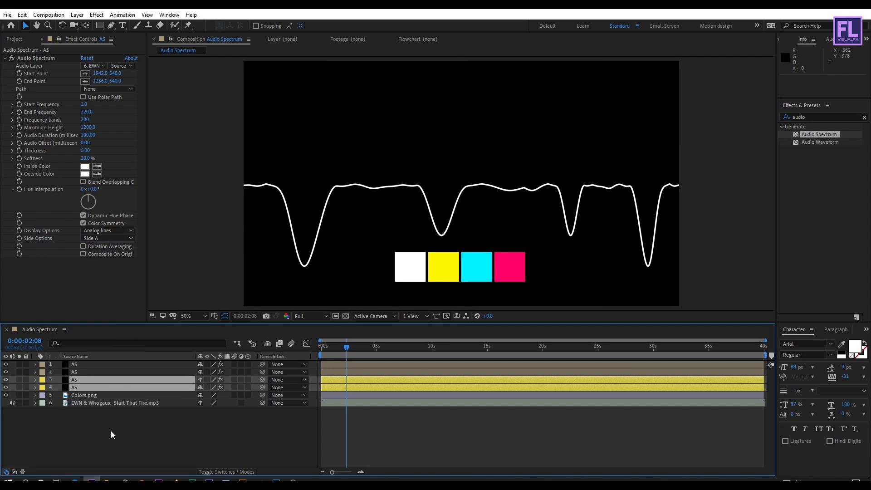
- Give layer 3 an Audio Duration of 90 and yellow inside and outside colours
click(89, 383)
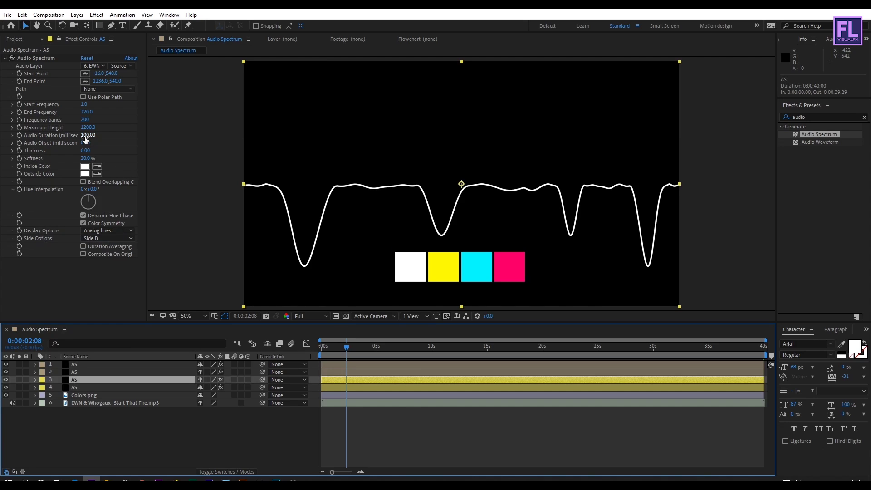
click(88, 135)
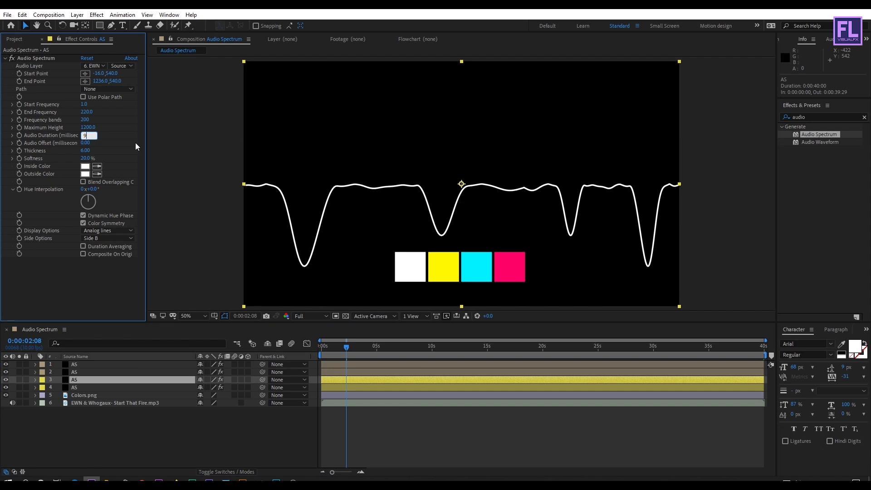
key(Return)
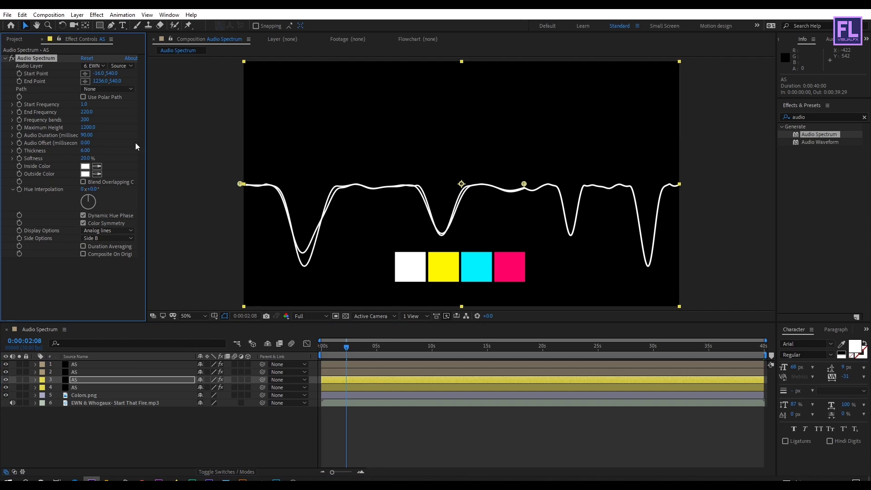
click(97, 166)
click(447, 263)
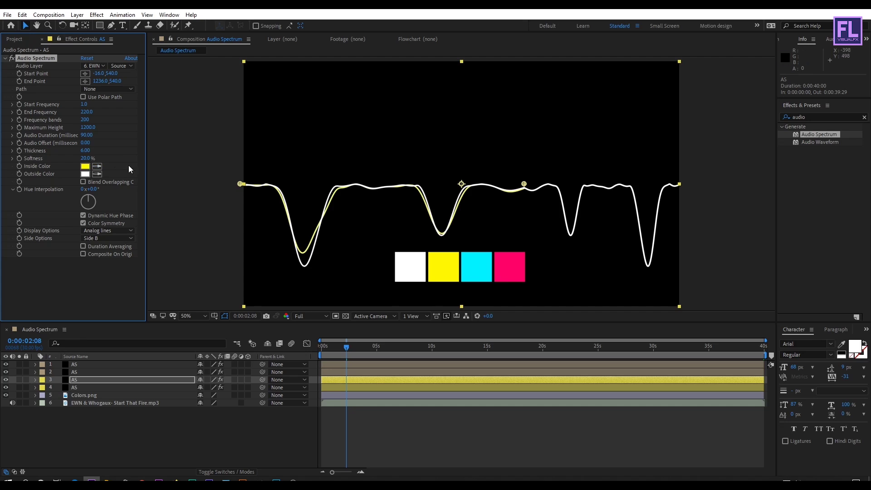
click(97, 174)
click(440, 267)
- Give layer 4 an Audio Duration of 90 and yellow inside and outside colours
click(83, 388)
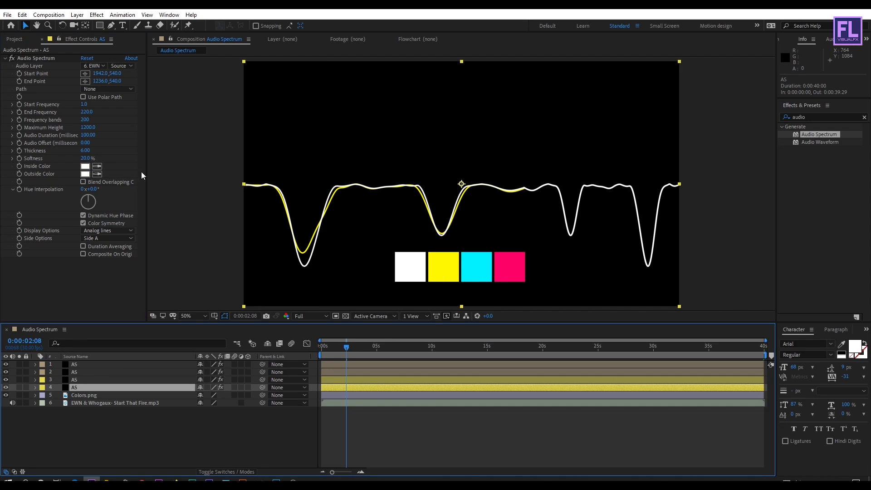
click(88, 135)
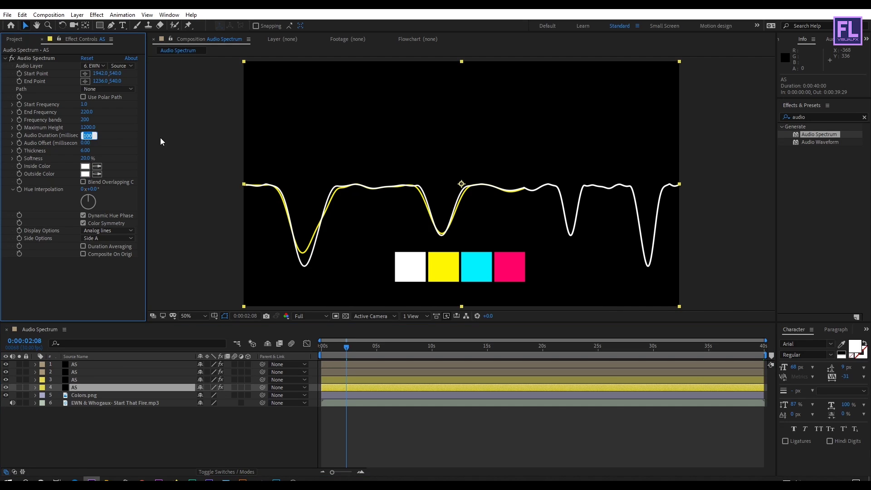
text(90)
key(Return)
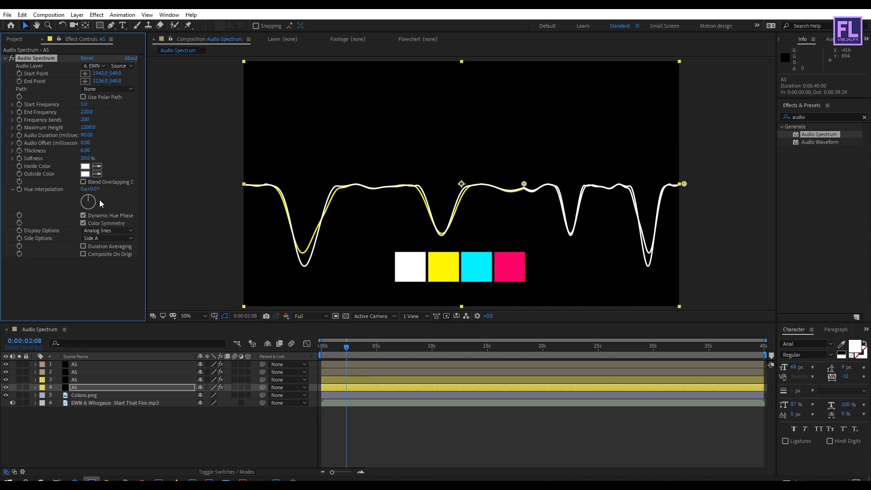
click(97, 167)
click(444, 262)
click(436, 266)
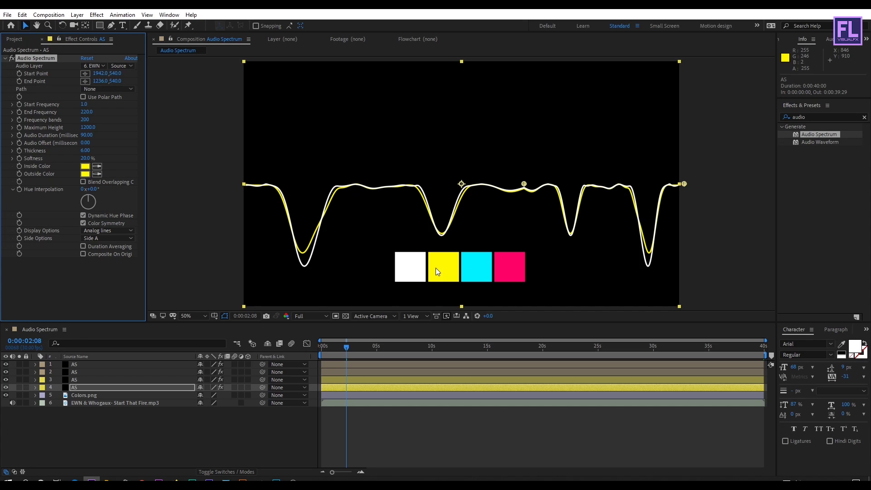
- Duplicate the yellow spectrum pair, move the copies below, and label them Aqua
ctrl+click(84, 380)
key(ctrl+d)
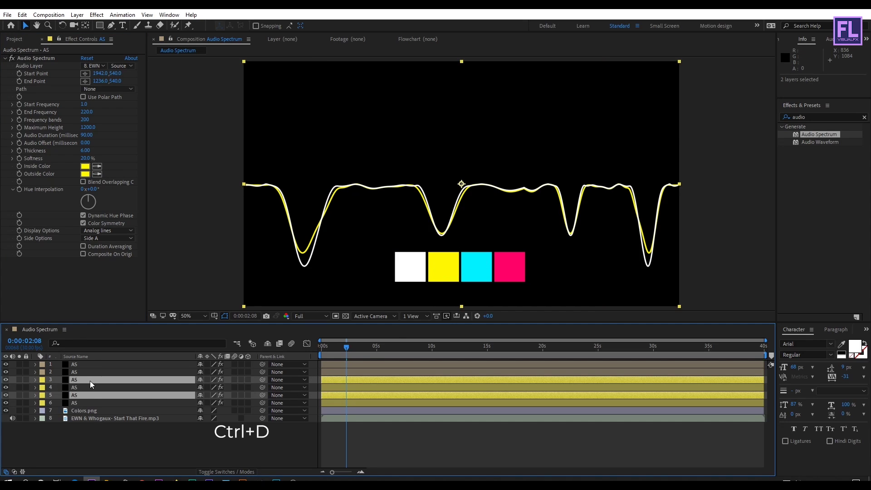
drag(90, 380, 92, 407)
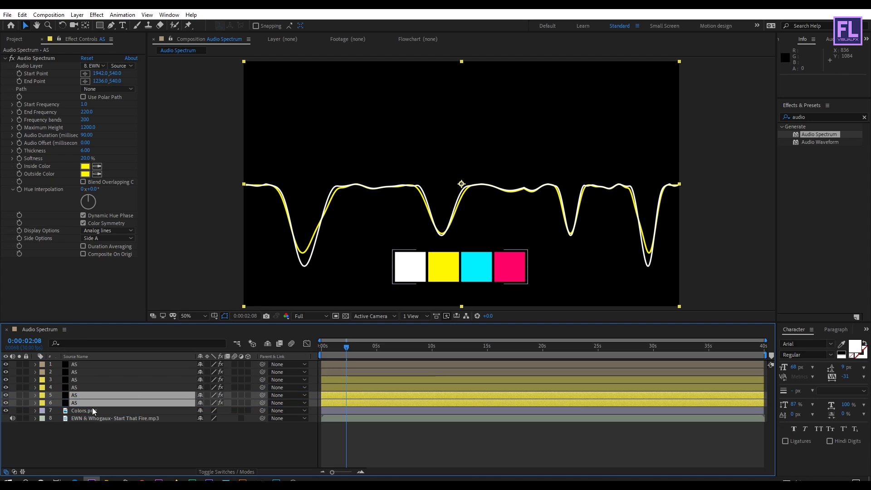
click(42, 403)
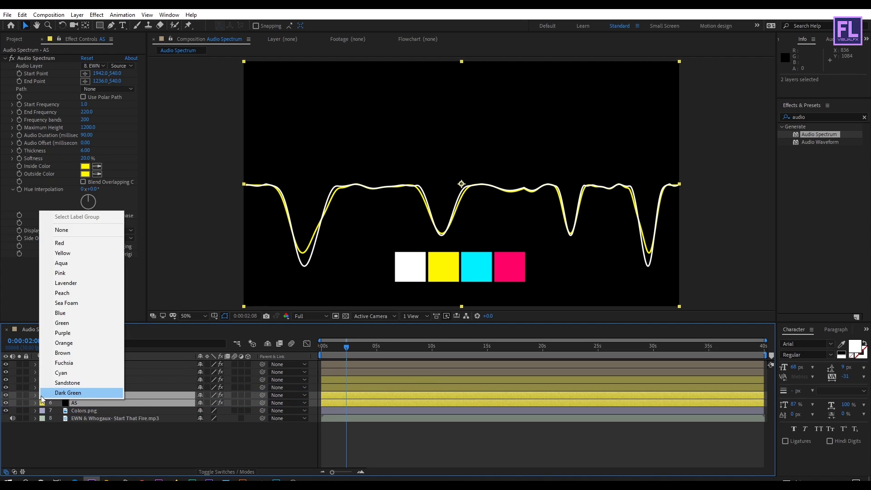
click(83, 266)
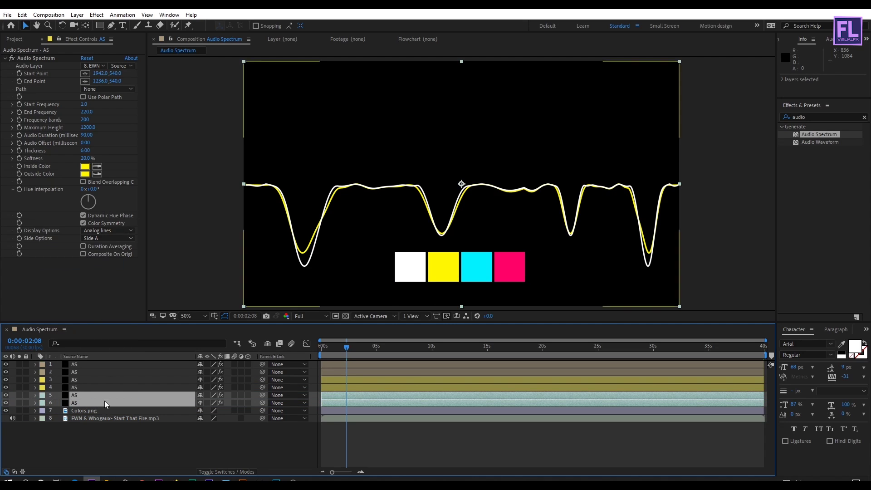
- Give layer 5 an Audio Duration of 80 and cyan inside and outside colours
click(83, 395)
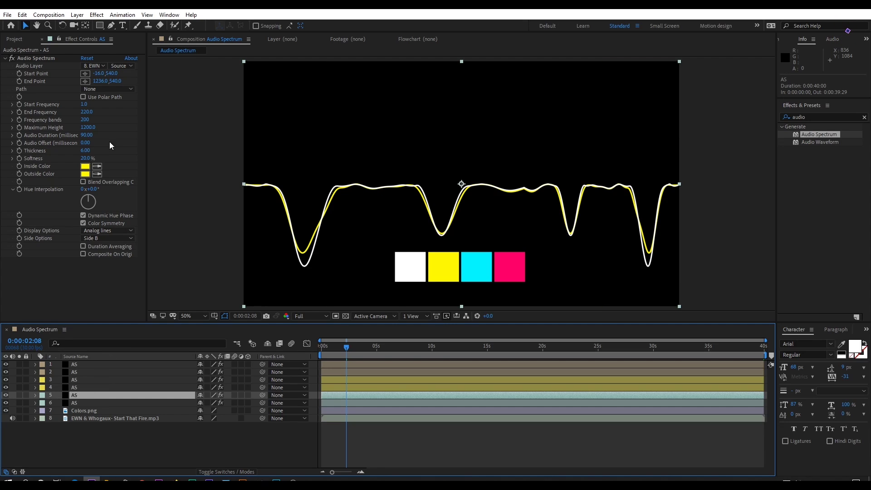
click(86, 135)
text(80)
key(Return)
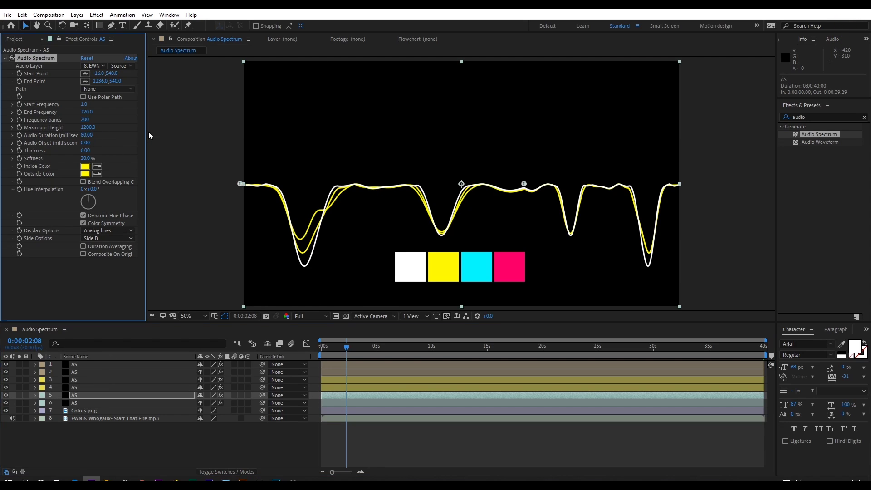
click(97, 167)
click(484, 262)
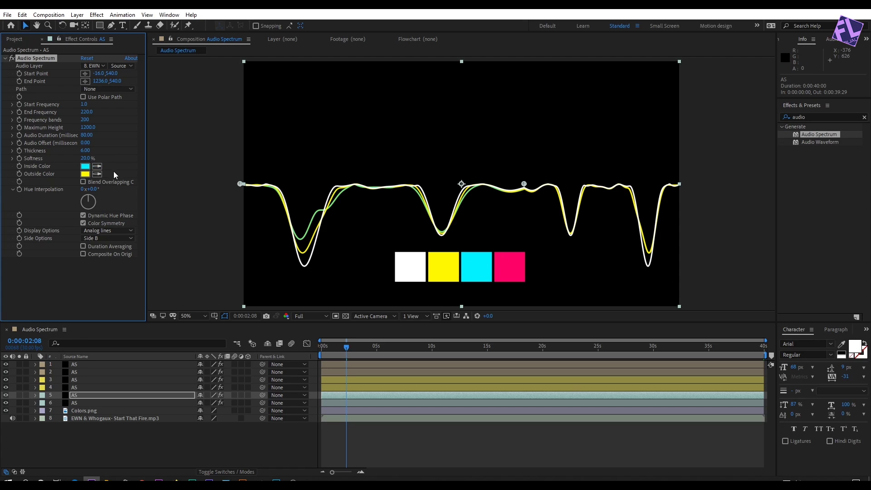
click(97, 174)
click(477, 269)
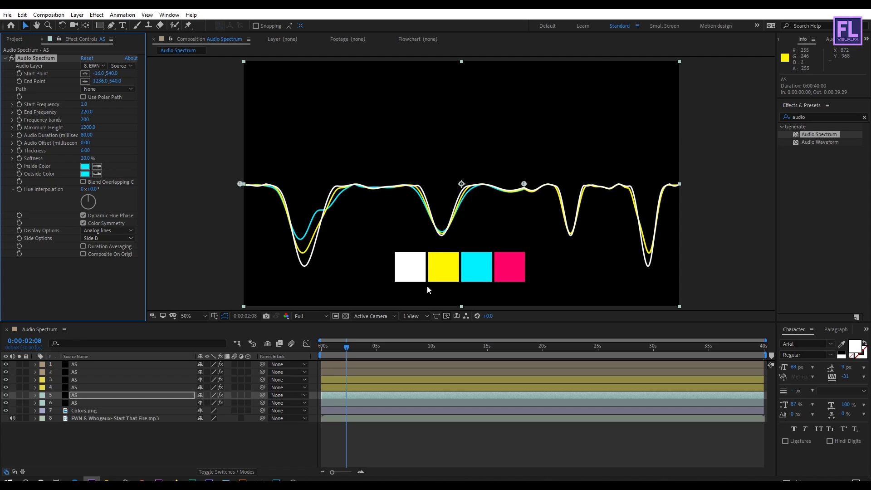
- Give layer 6 an Audio Duration of 80 and a cyan inside colour
click(77, 403)
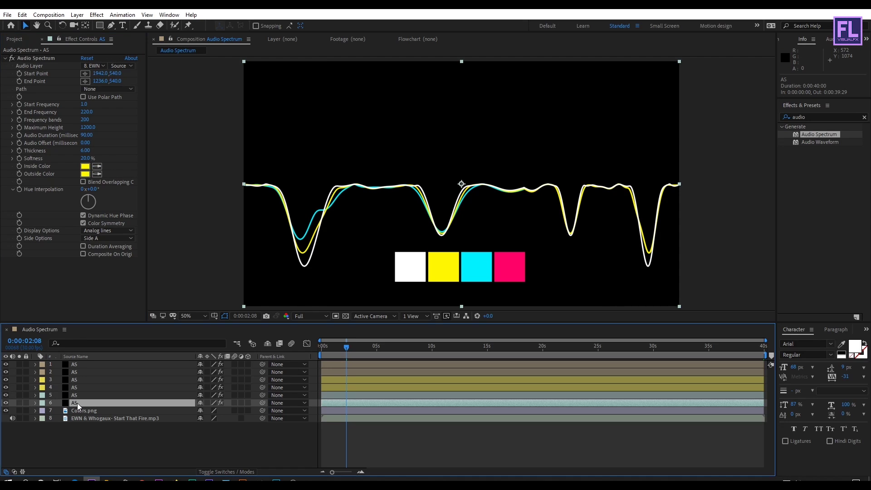
click(86, 135)
key(Return)
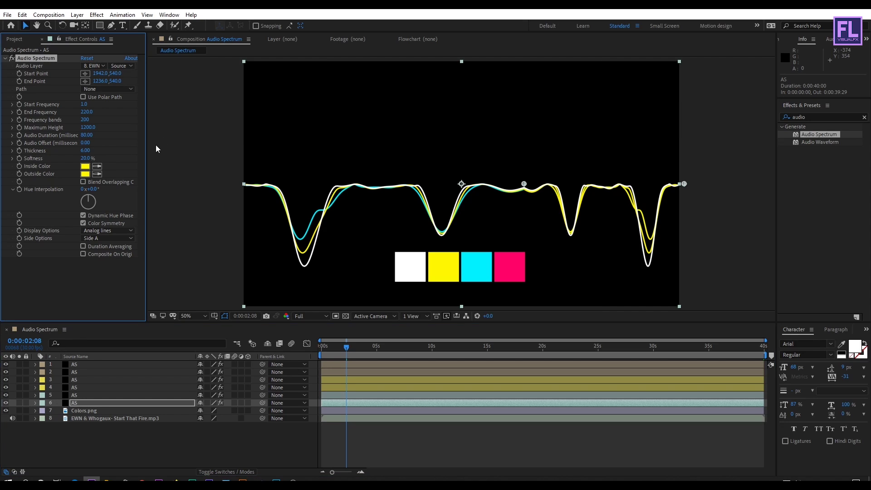
click(97, 166)
click(480, 262)
click(96, 173)
- Duplicate the aqua spectrum pair and label the copies, layers 7 and 8, Red
click(80, 402)
ctrl+click(94, 395)
key(ctrl+d)
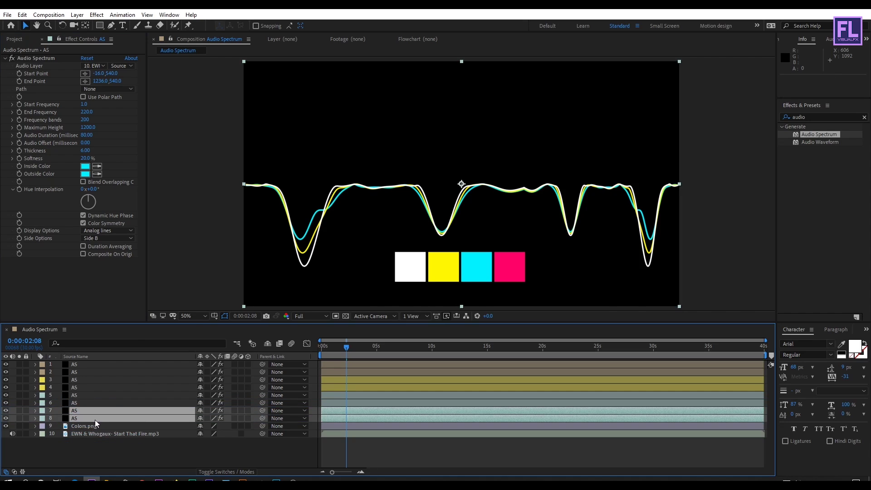
click(42, 417)
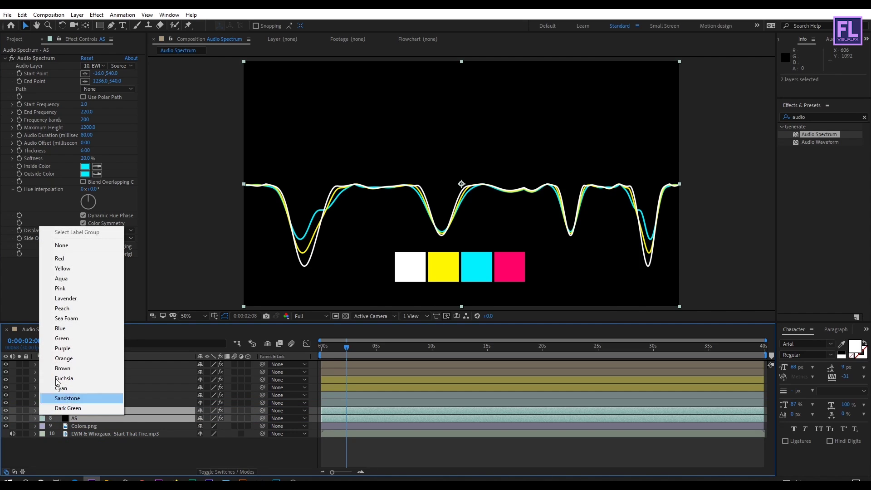
click(90, 259)
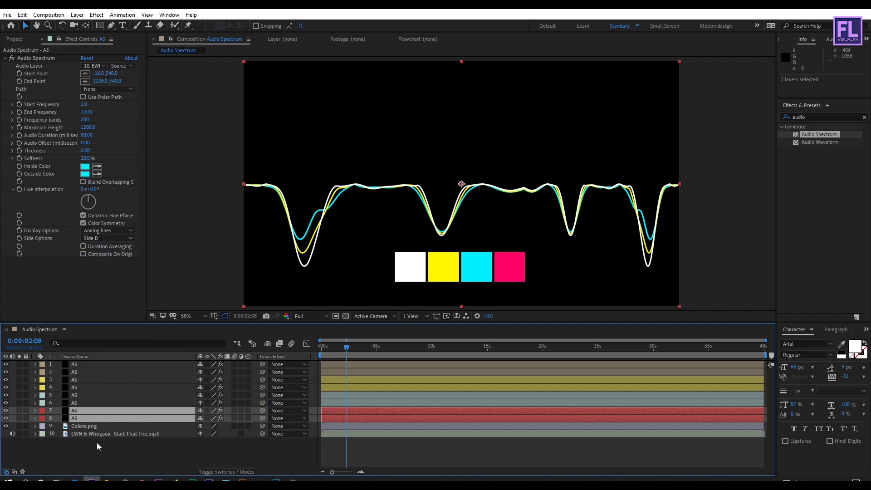
- Give layer 7 an Audio Duration of 75 and magenta inside and outside colours
click(89, 426)
click(84, 410)
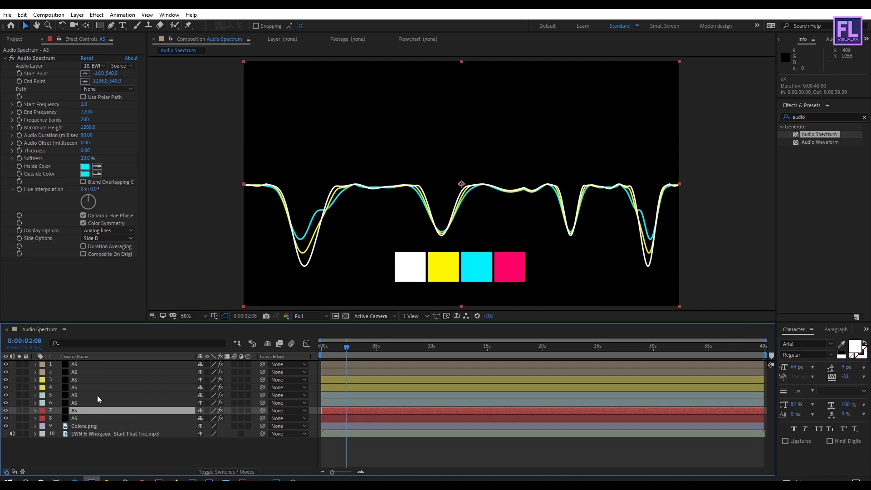
click(87, 134)
text(75)
key(Return)
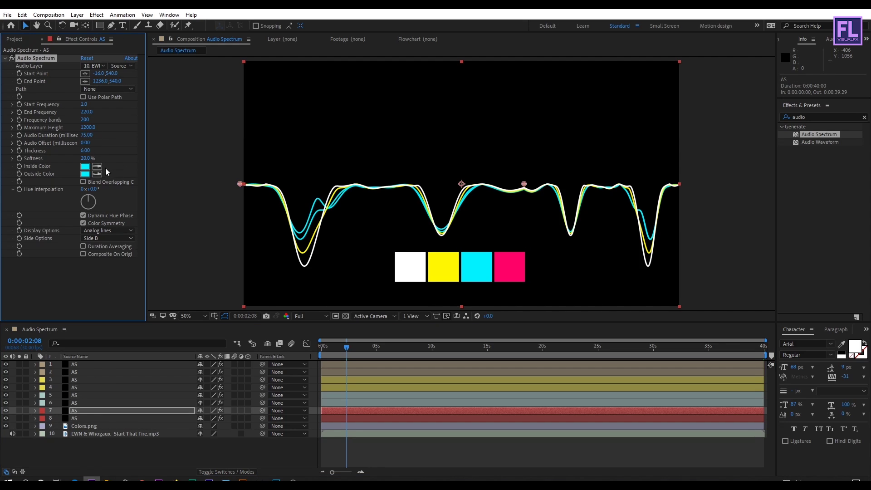
click(97, 166)
click(506, 256)
click(97, 173)
click(517, 262)
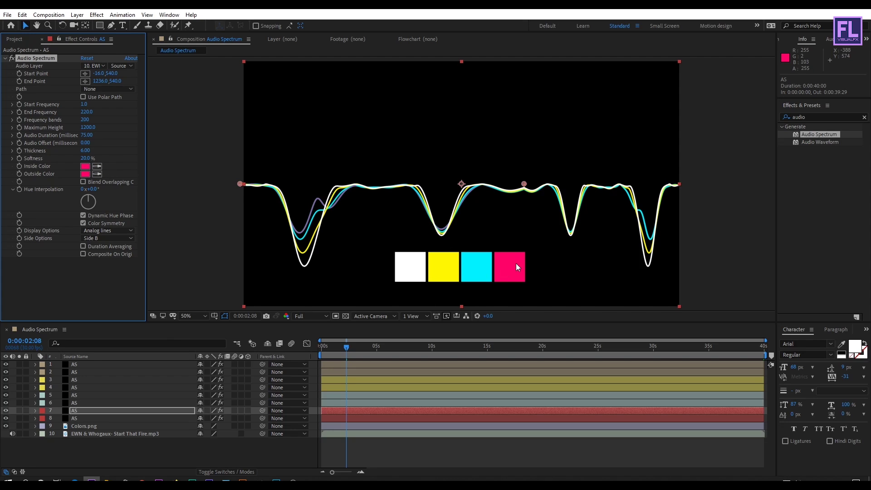
- Give layer 8 an Audio Duration of 75 and magenta inside and outside colours
click(83, 418)
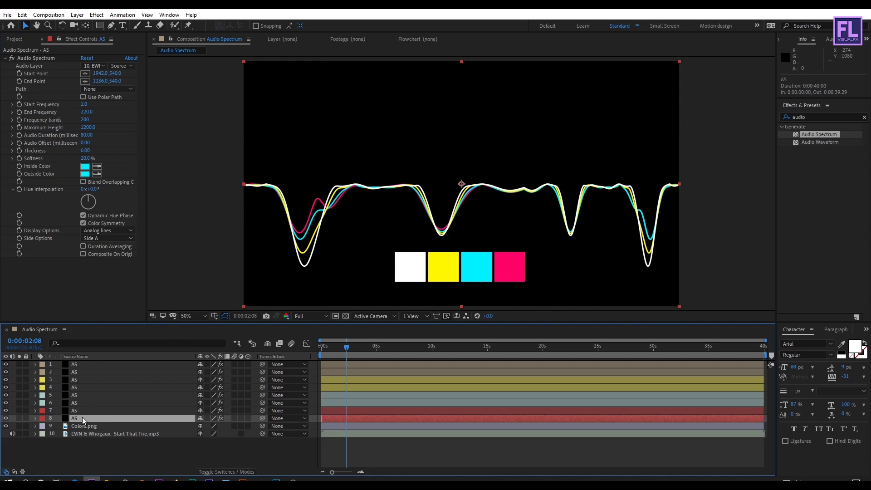
click(86, 134)
text(75)
key(Return)
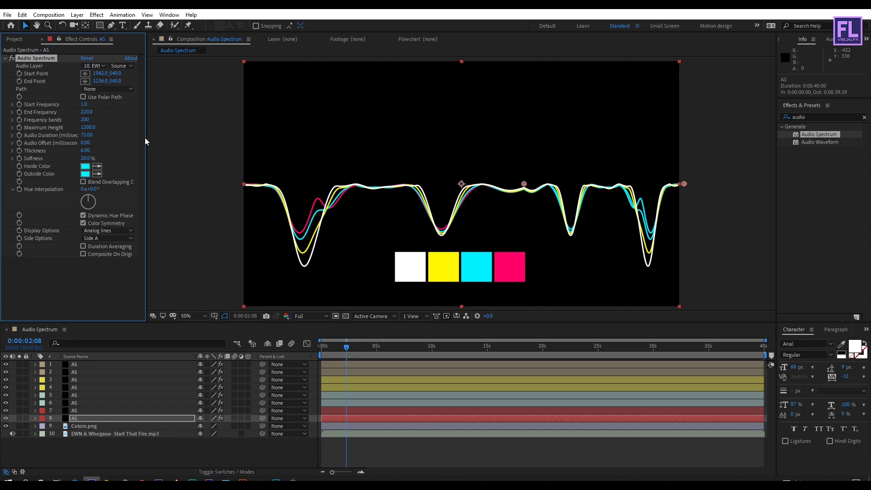
click(97, 166)
click(509, 266)
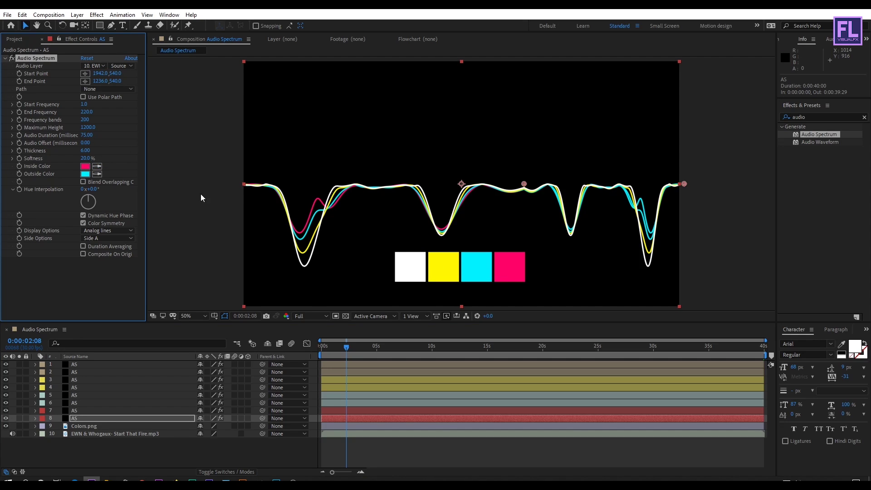
click(96, 174)
click(511, 268)
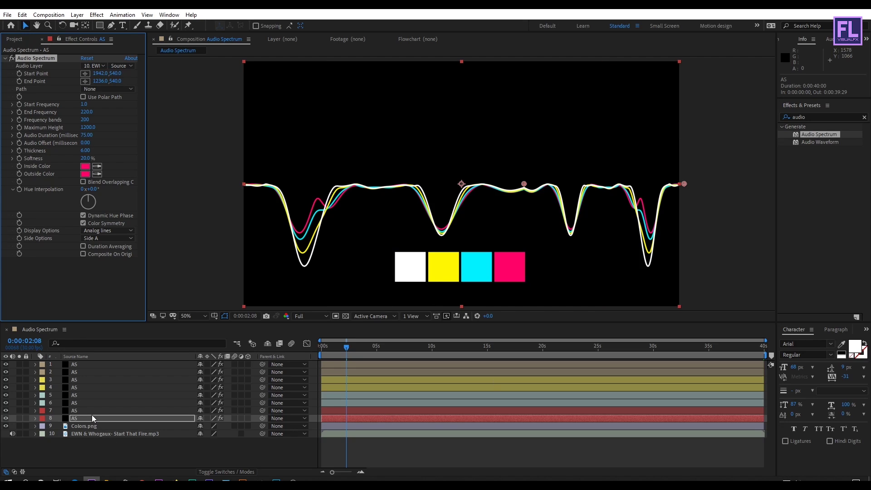
click(107, 448)
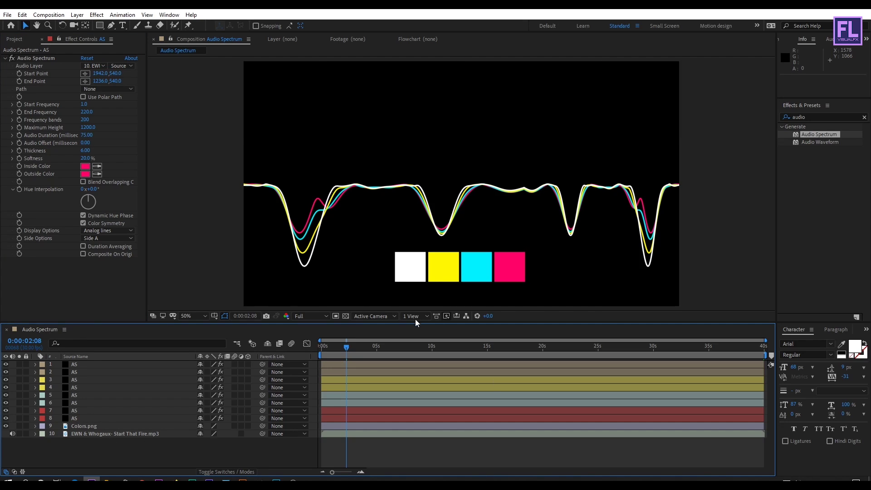
- Delete the Colors.png swatch layer and bring up the timeline's add-layer menu
click(99, 427)
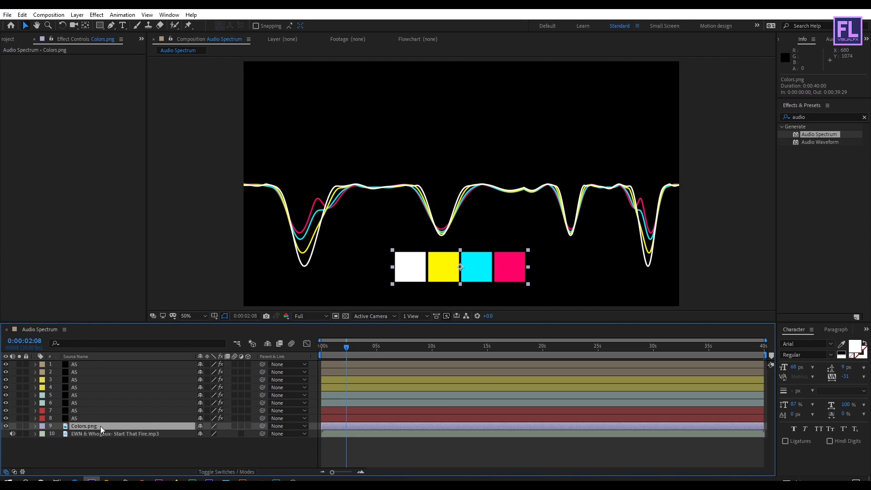
key(Delete)
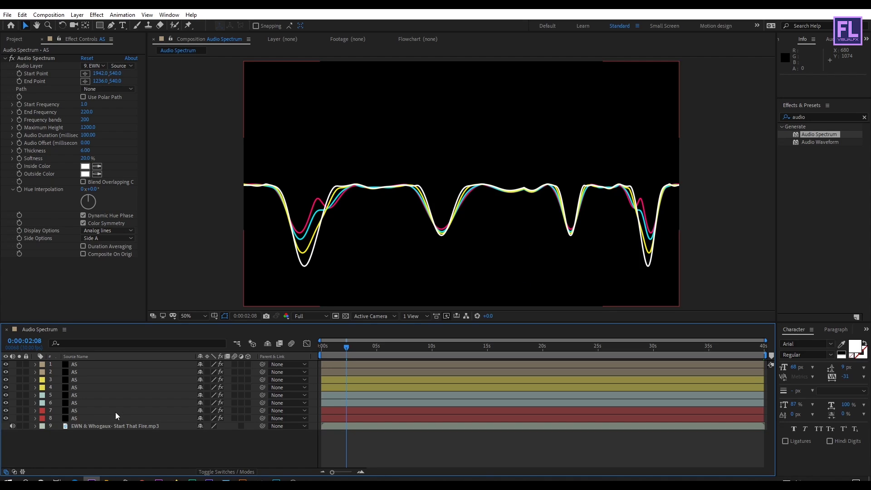
right_click(117, 442)
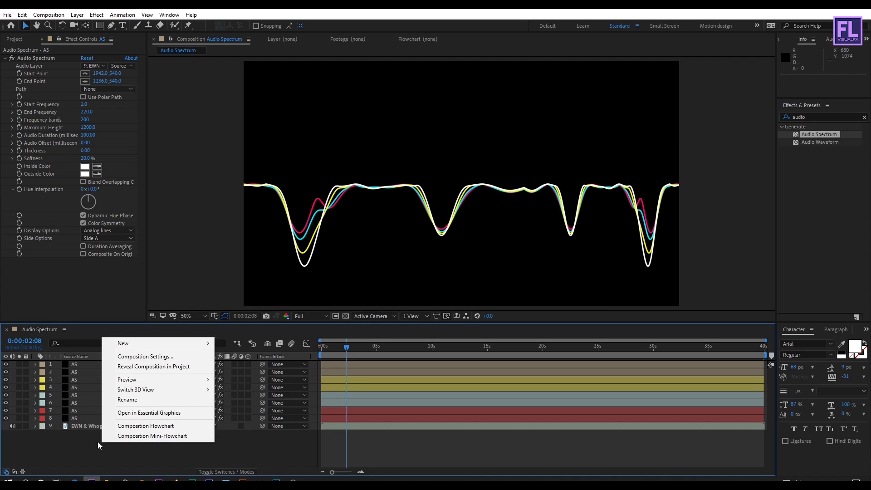
- Create Adjustment Layer 1 and apply the Polar Coordinates effect to it
mouse_move(128, 350)
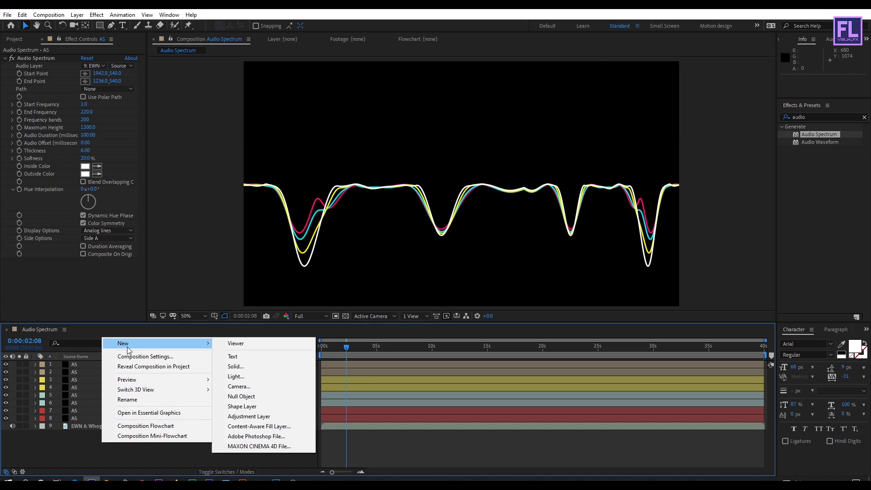
click(241, 416)
click(91, 363)
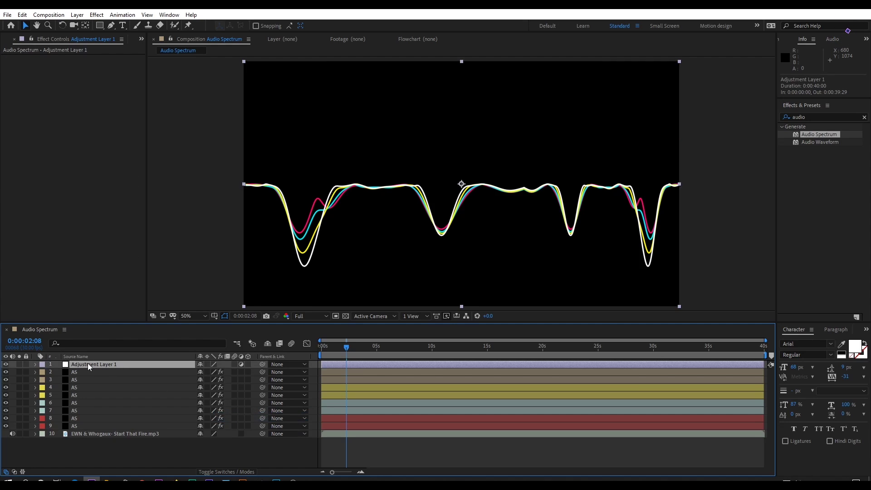
click(810, 117)
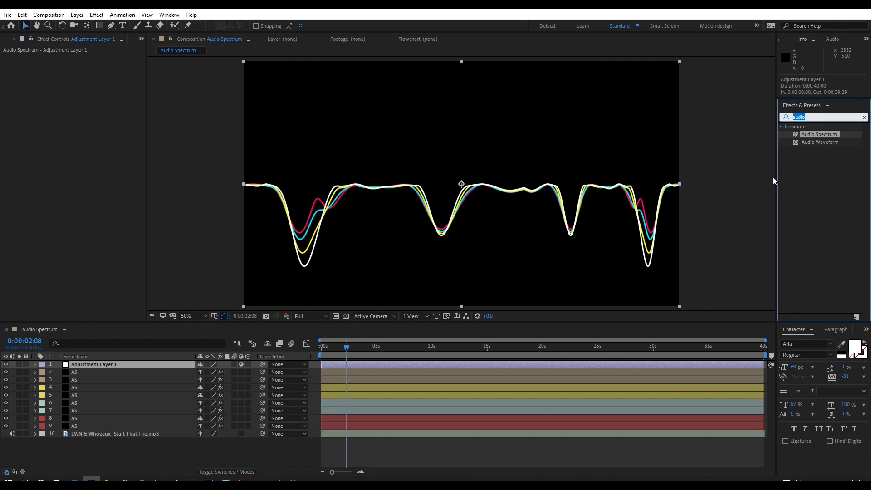
text(pol)
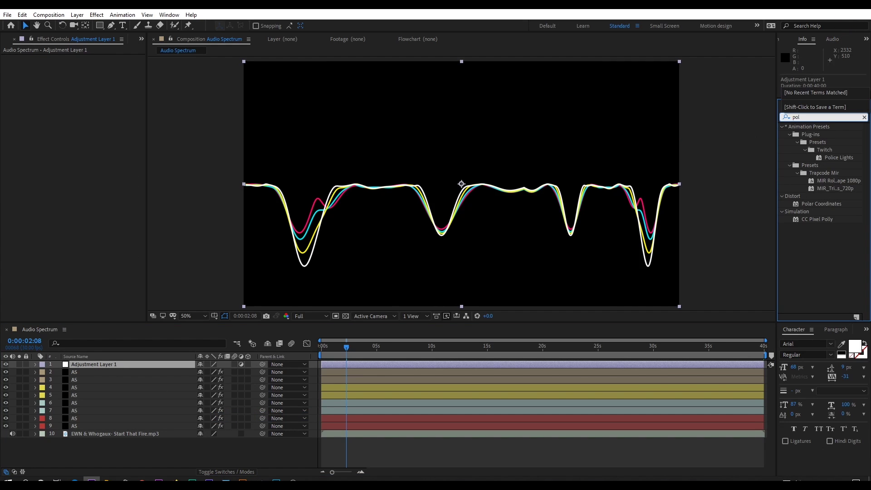
drag(828, 205, 124, 365)
- Set Polar Coordinates to Rect to Polar with 100% Interpolation, curving the spectrum into a circle
click(88, 73)
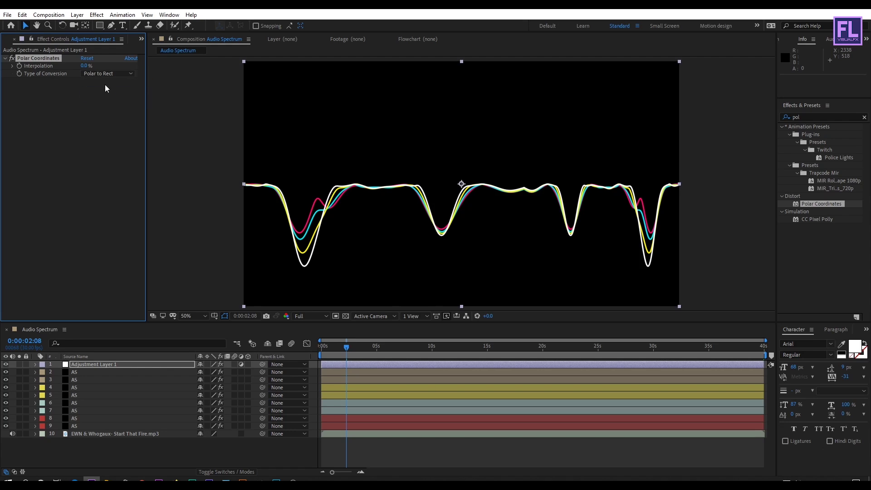
click(111, 83)
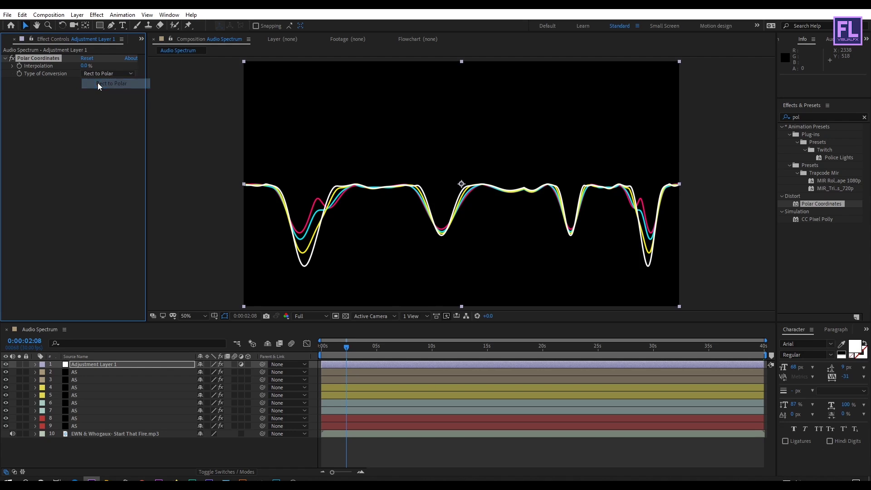
drag(85, 65, 155, 63)
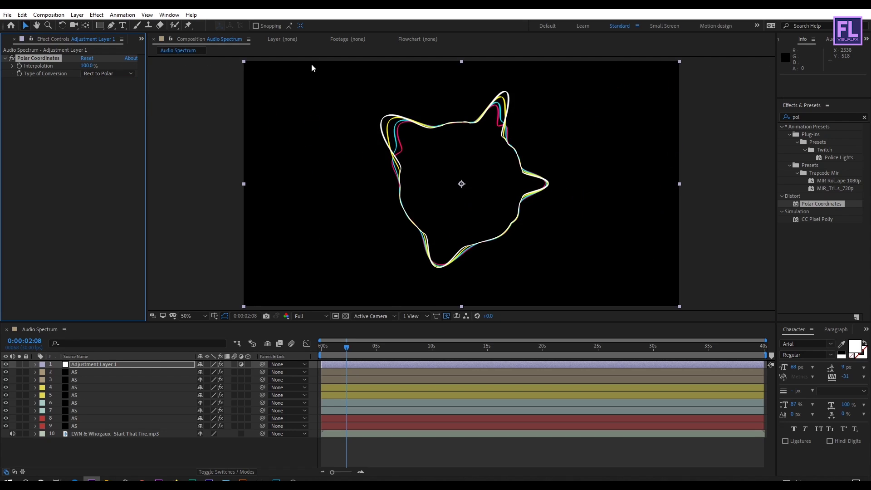
drag(342, 355, 368, 349)
click(451, 317)
click(450, 326)
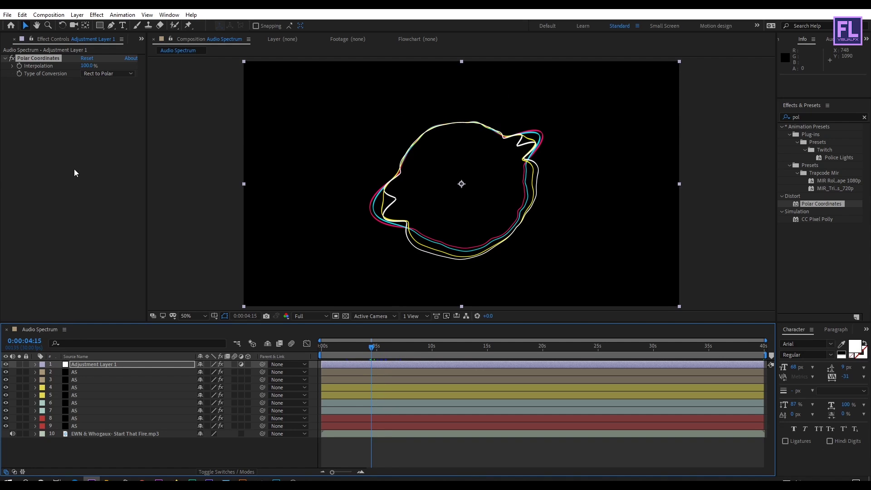
- Add a Transform effect after Polar Coordinates and raise its Scale to 106
click(66, 206)
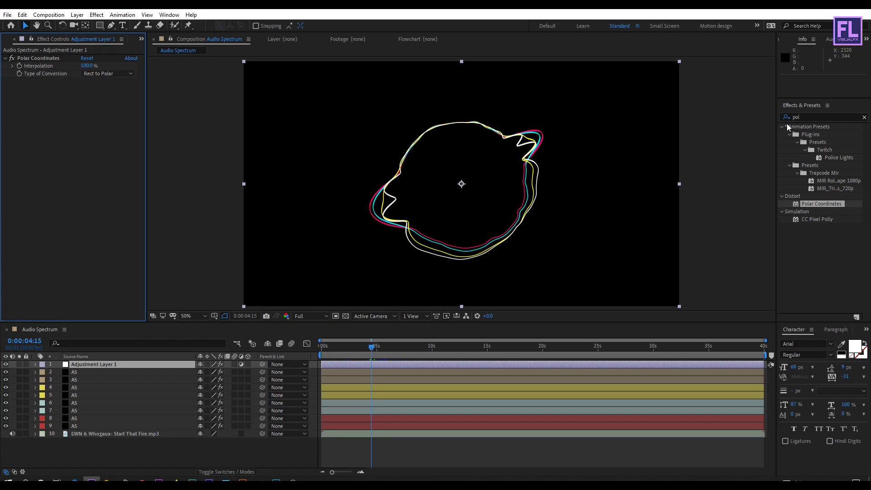
click(816, 117)
text(trans)
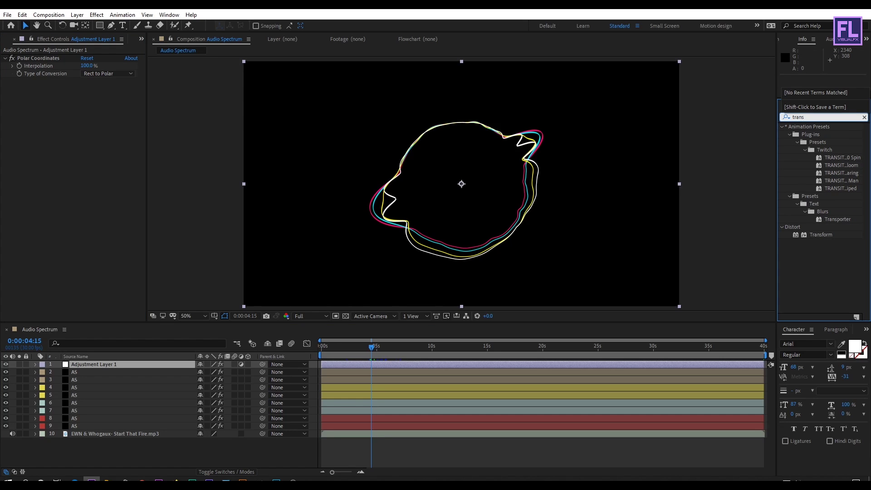
drag(821, 236, 110, 211)
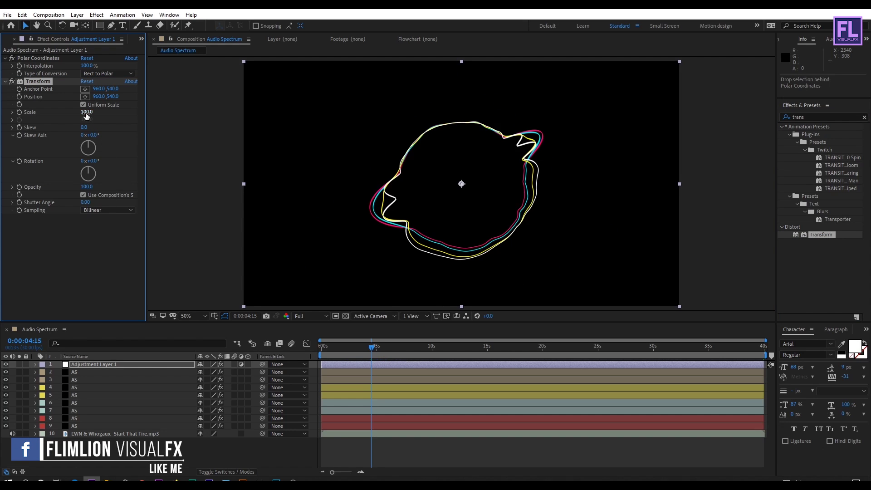
drag(87, 112, 100, 126)
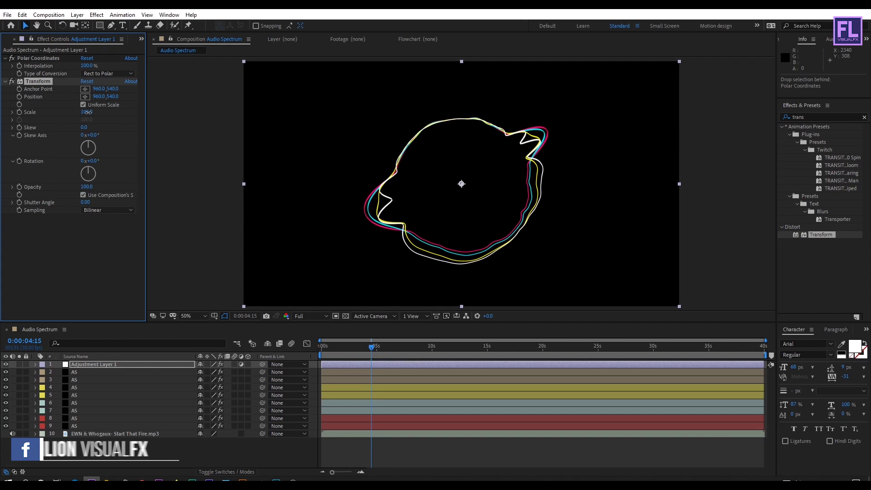
- Give Transform Rotation the expression time*7 and check the spinning spectrum at 0:00:03:08
alt+click(19, 161)
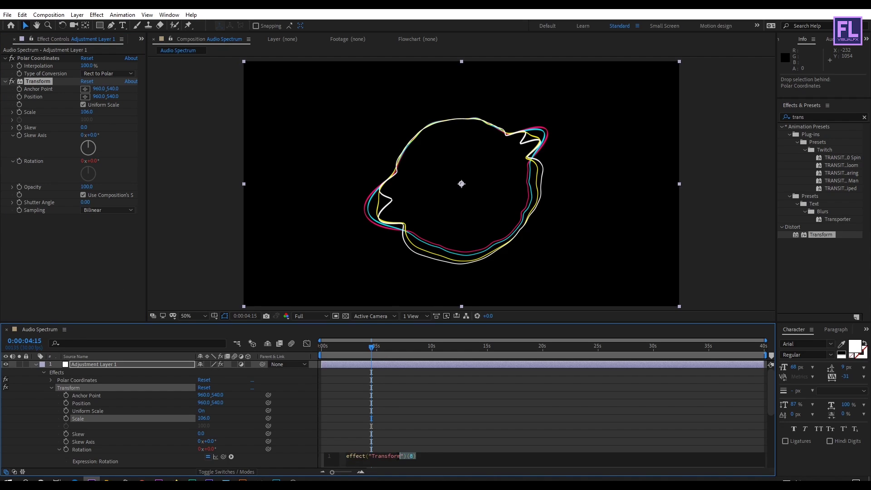
text(tim)
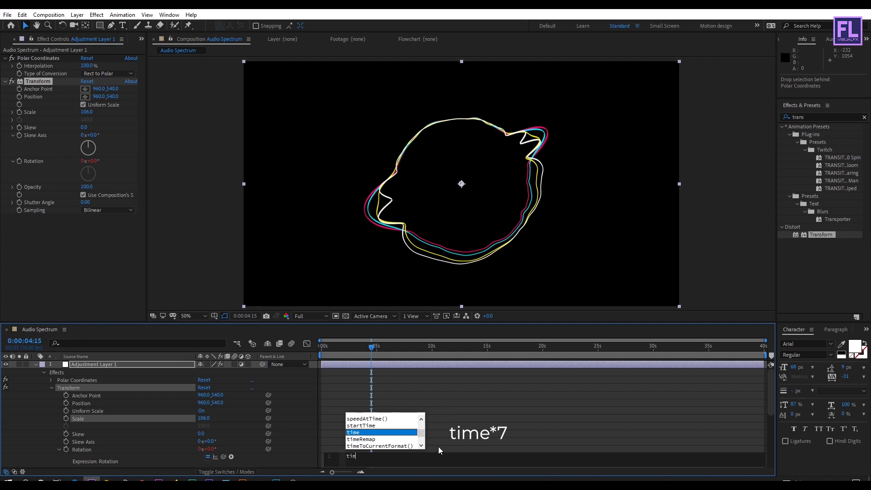
text(e*7)
key(KP_Enter)
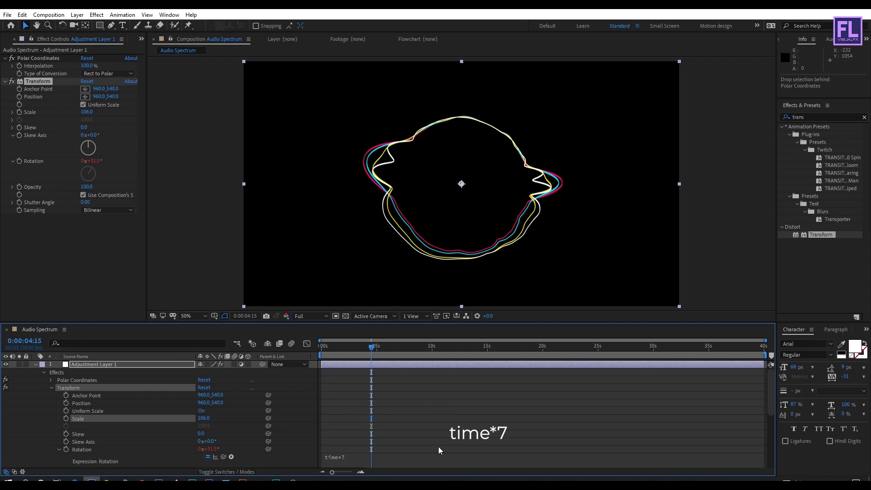
click(357, 348)
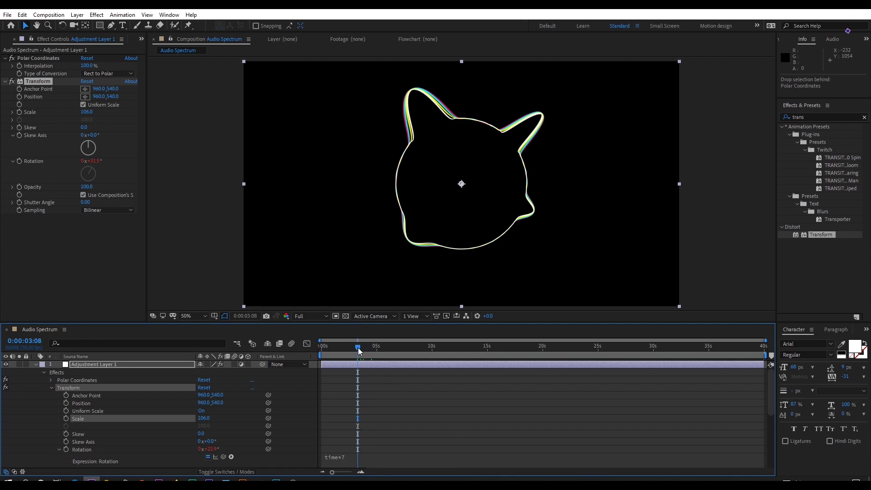
click(67, 260)
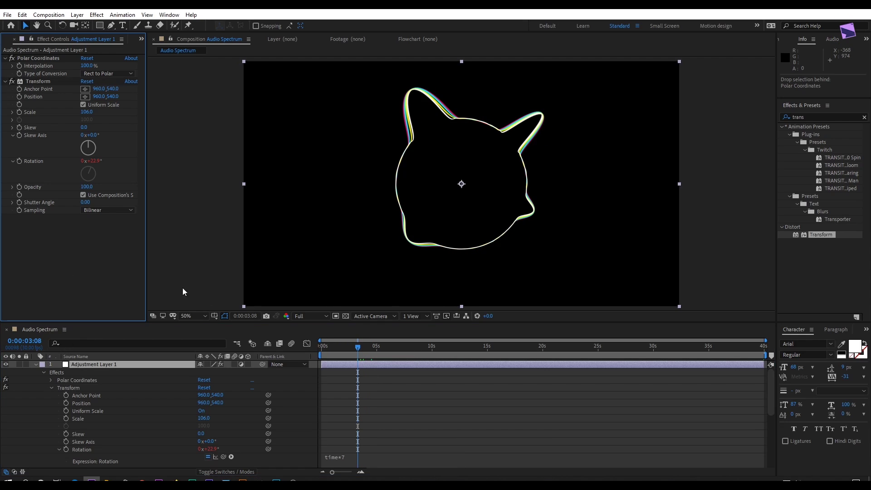
- Apply a Glow effect to Adjustment Layer 1
key(ctrl+5)
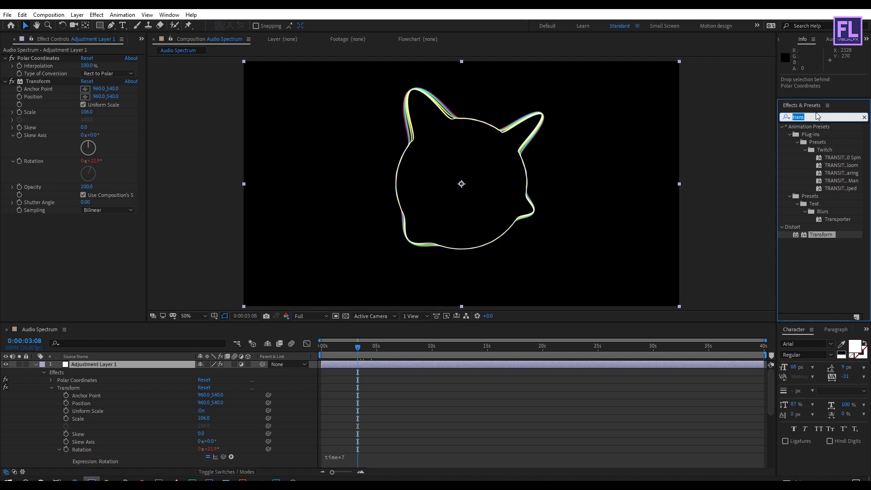
text(glow)
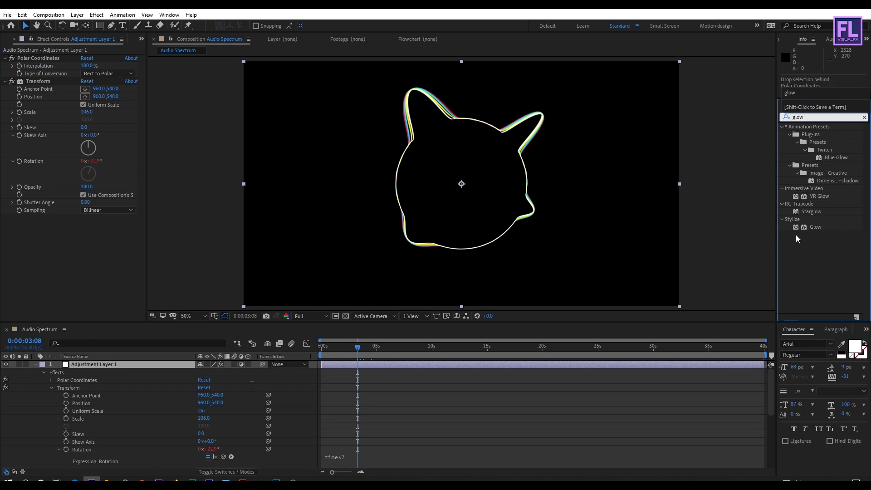
drag(816, 228, 113, 247)
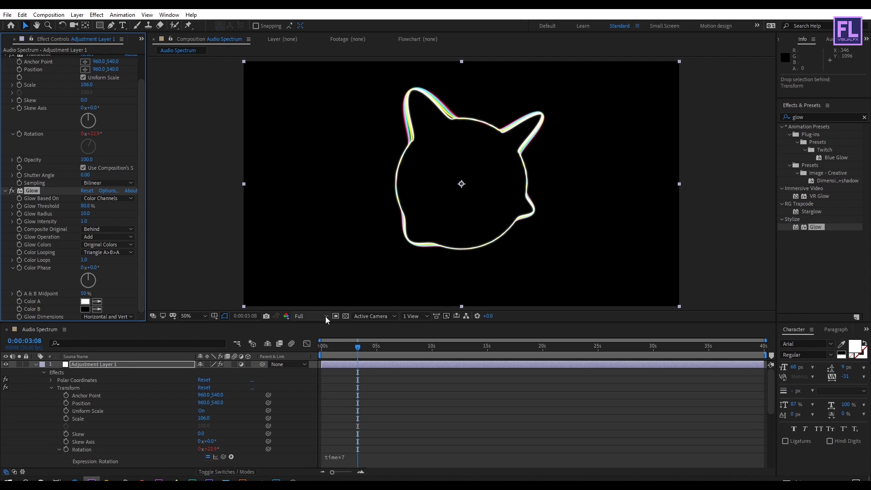
click(35, 364)
- End the work area at 5 seconds and preview the first 5 seconds
drag(358, 352, 285, 356)
click(377, 347)
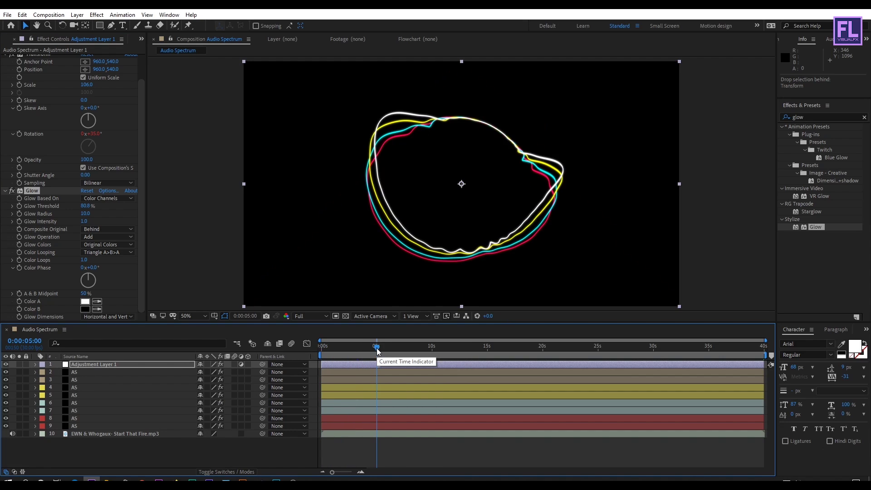
key(n)
key(space)
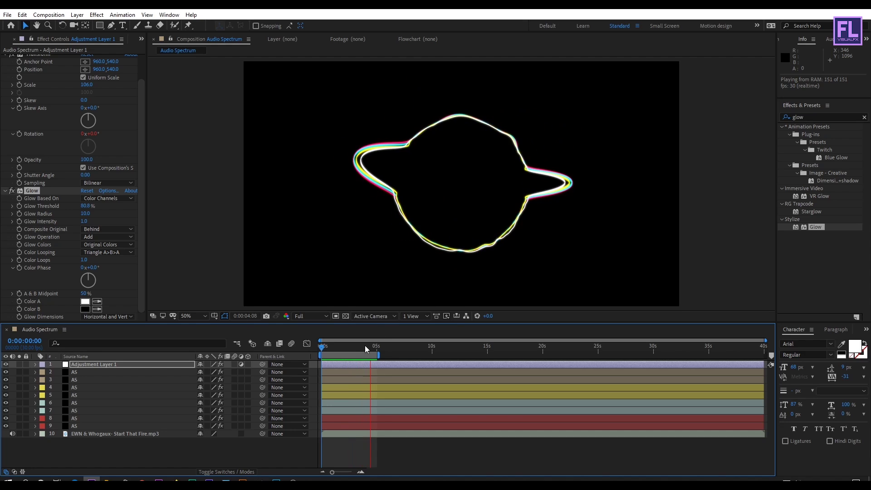
drag(354, 346, 360, 347)
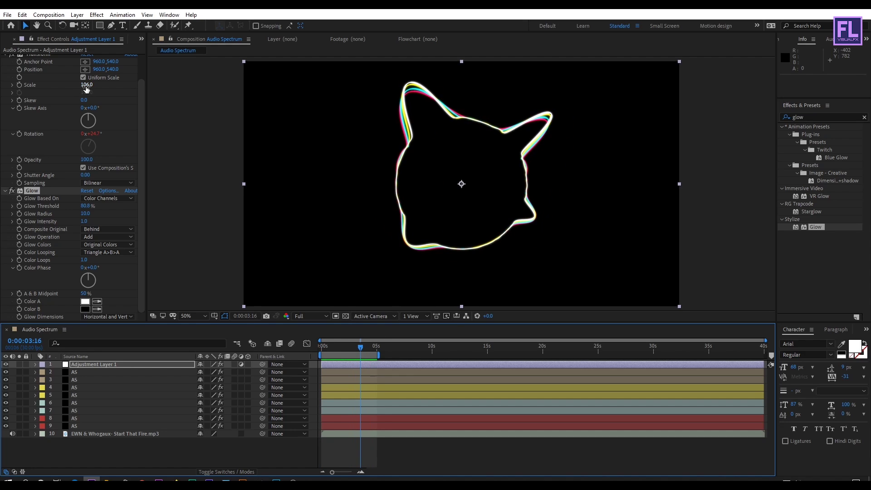
- Raise the Transform Scale to 114, then select all ten layers
drag(86, 85, 90, 85)
click(179, 239)
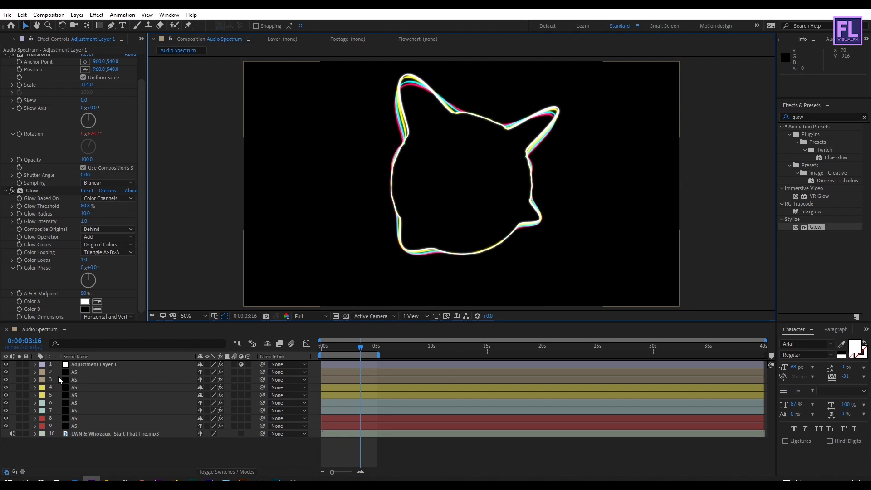
drag(44, 456, 119, 354)
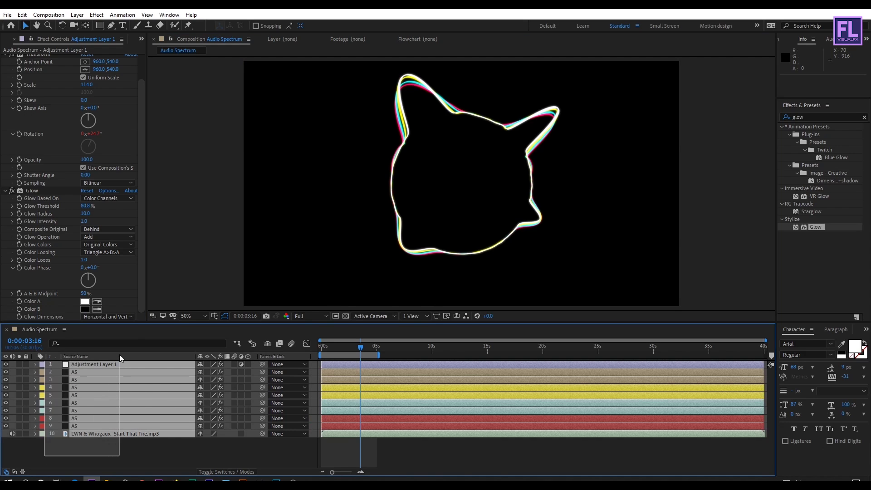
- Pre-compose all ten layers into a composition named Main and show the Project panel
right_click(93, 377)
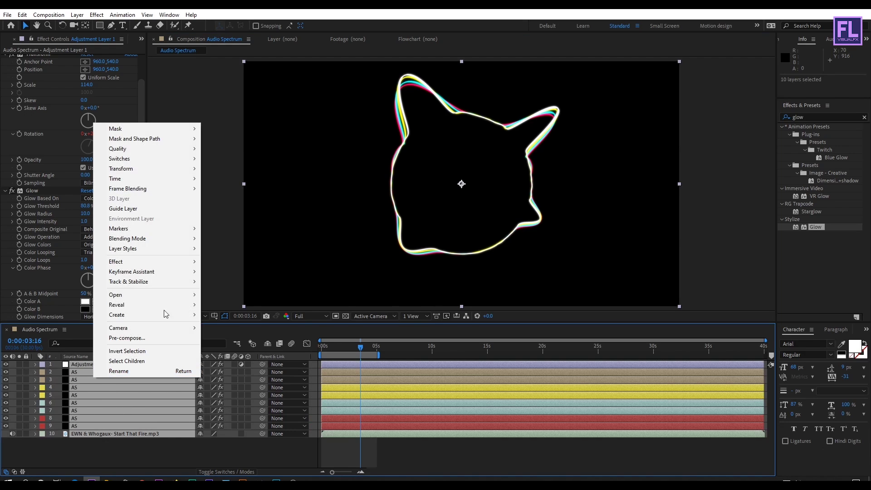
click(149, 338)
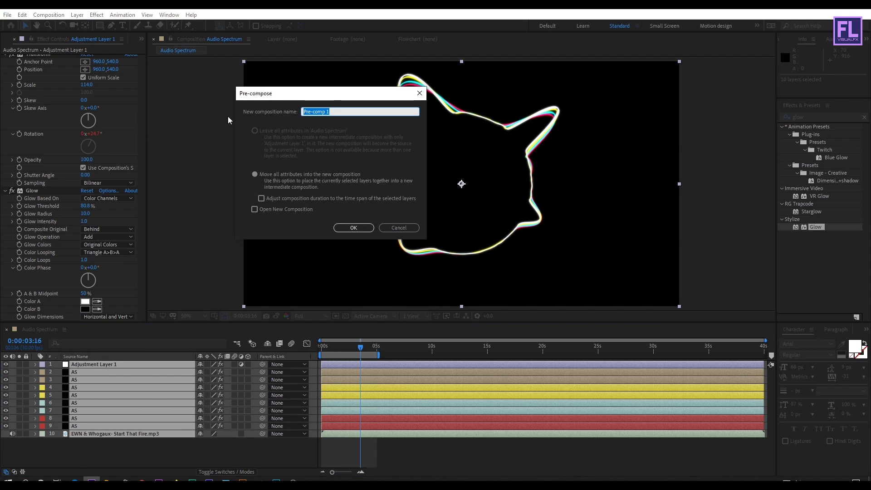
key(BackSpace)
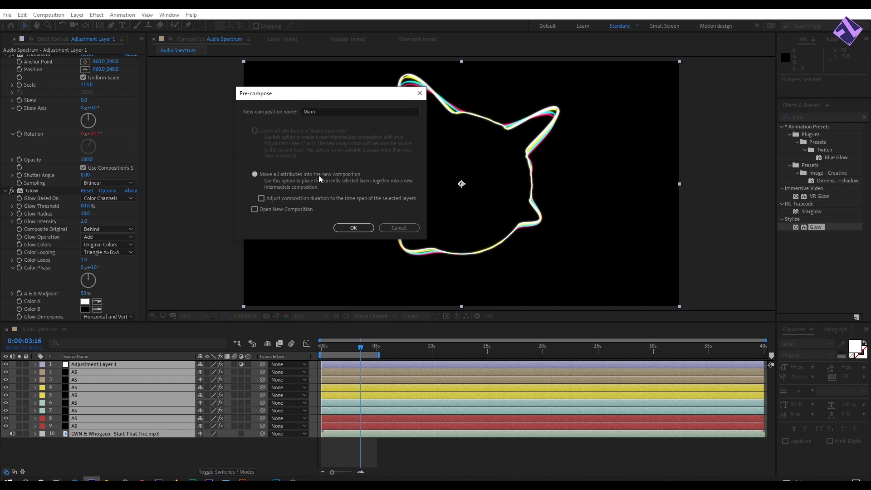
click(343, 228)
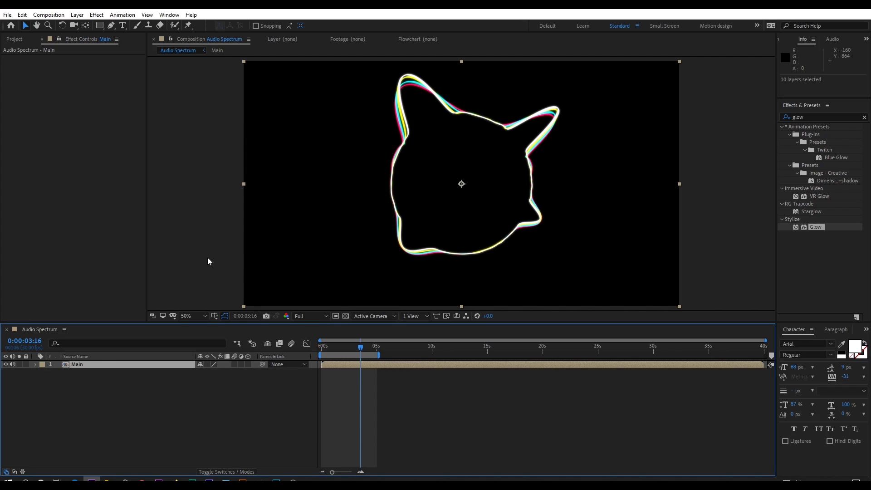
click(122, 425)
click(14, 39)
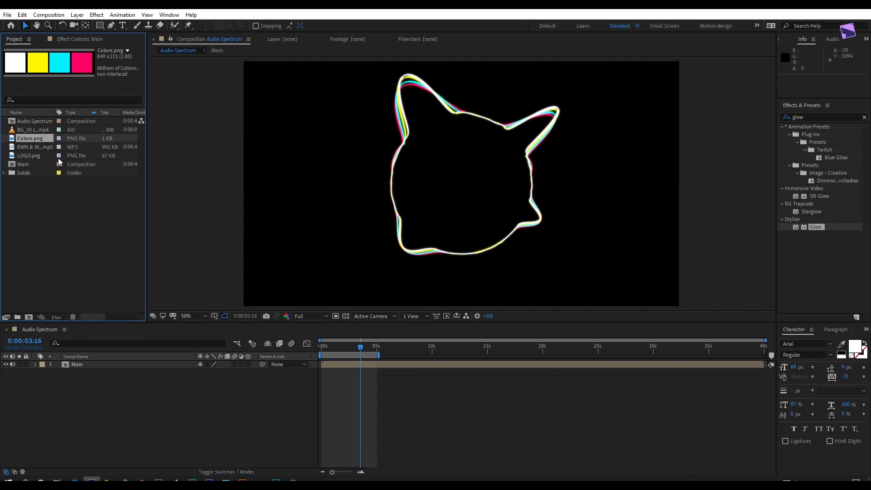
- Place BG_VJ Loop.mp4 beneath Main, extend the work area to 40 seconds, and solo it
drag(36, 130, 75, 385)
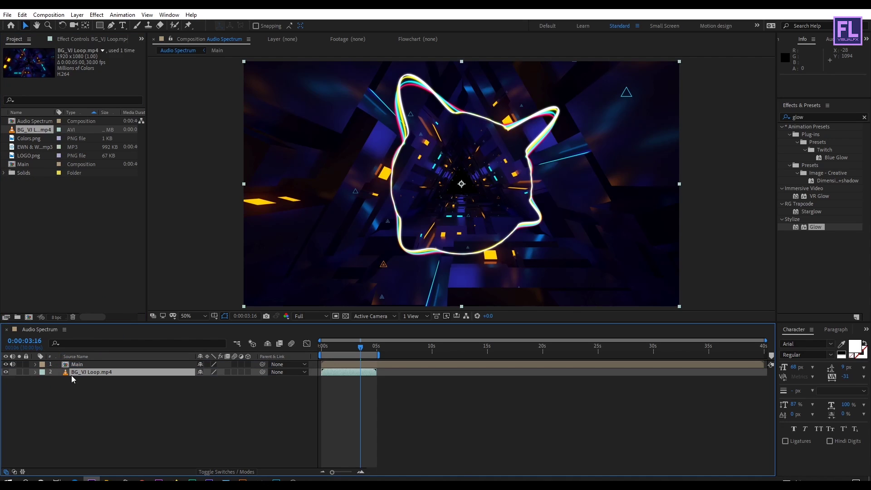
drag(378, 355, 766, 355)
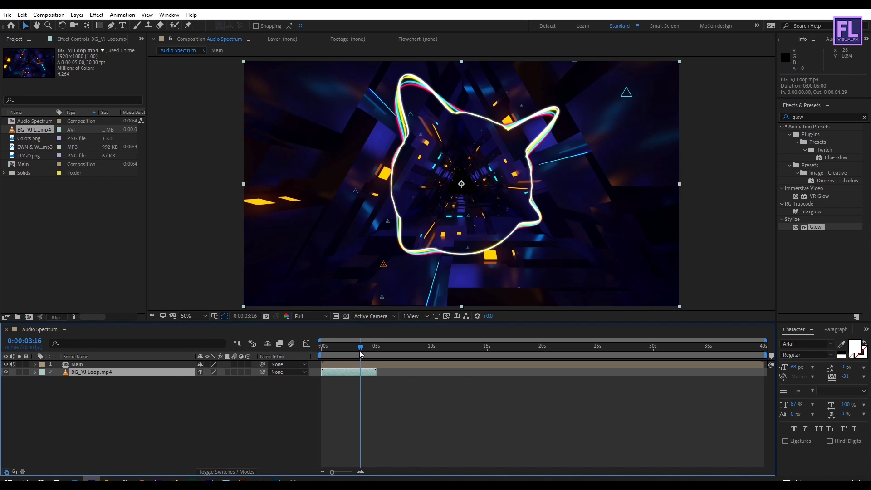
mouse_move(360, 354)
mouse_down()
mouse_move(332, 353)
mouse_move(356, 353)
mouse_move(348, 353)
mouse_up()
click(19, 371)
- Unsolo the background and make three duplicates of the BG_VJ Loop layer
click(20, 372)
key(ctrl+d)
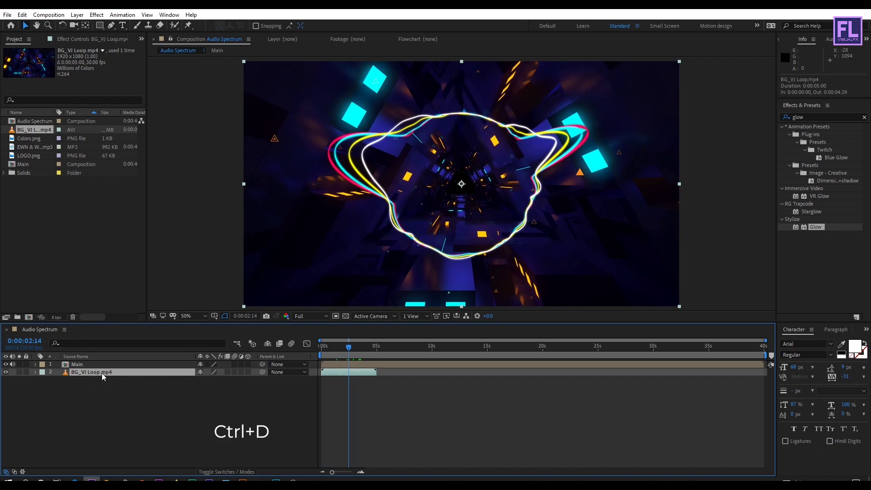
key(ctrl+d)
key(ctrl+d)
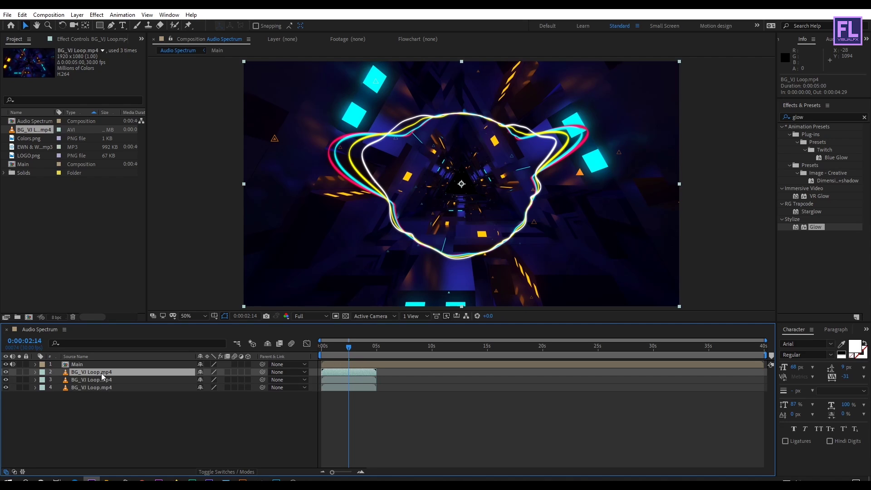
key(ctrl+d)
key(ctrl+d)
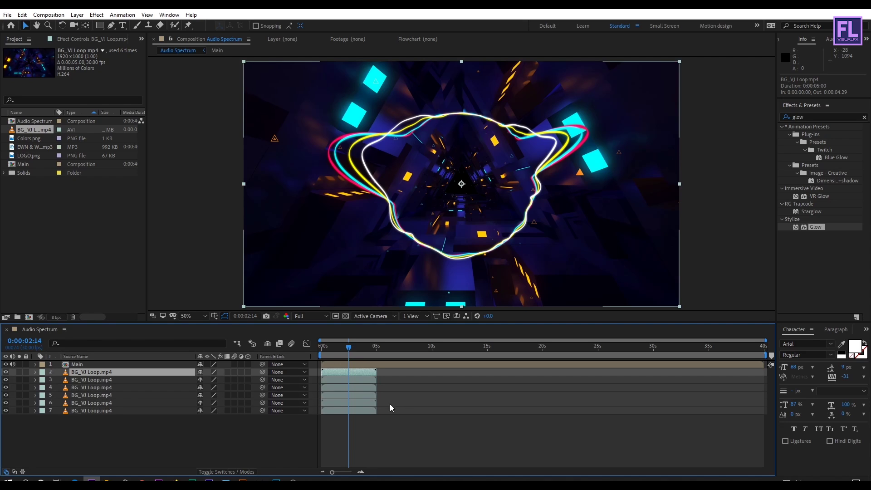
- Stagger the background copies in a staircase, each starting 5 seconds after the previous
click(386, 403)
shift+click(365, 372)
drag(364, 380, 676, 373)
click(398, 410)
click(399, 395)
shift+click(404, 378)
shift+click(412, 372)
click(459, 399)
click(459, 387)
shift+click(461, 371)
click(514, 379)
shift+click(513, 373)
click(556, 372)
- Duplicate the latest background copy again and inspect the preview up close
key(ctrl+d)
key(ctrl+d)
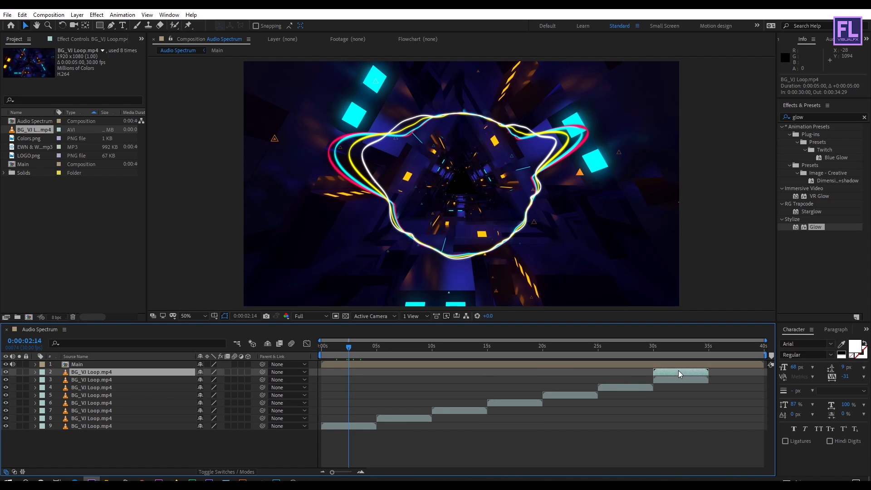
click(348, 346)
scroll(323, 212, up, 2)
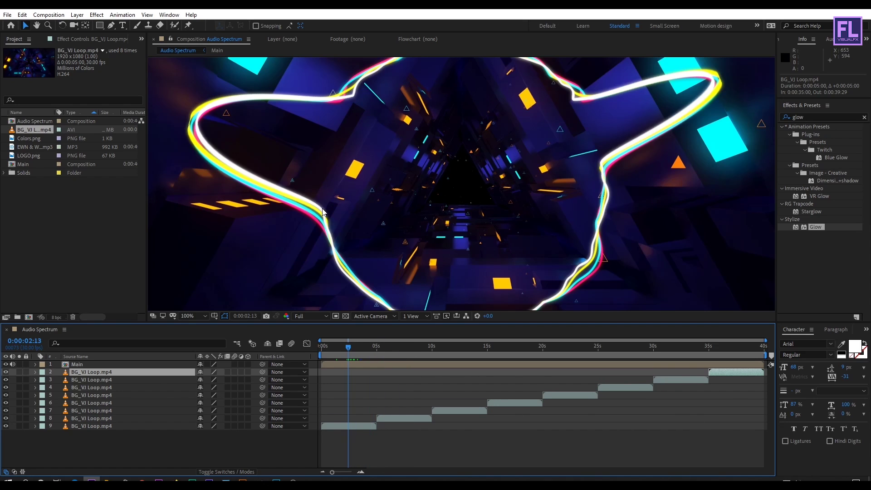
scroll(339, 190, down, 2)
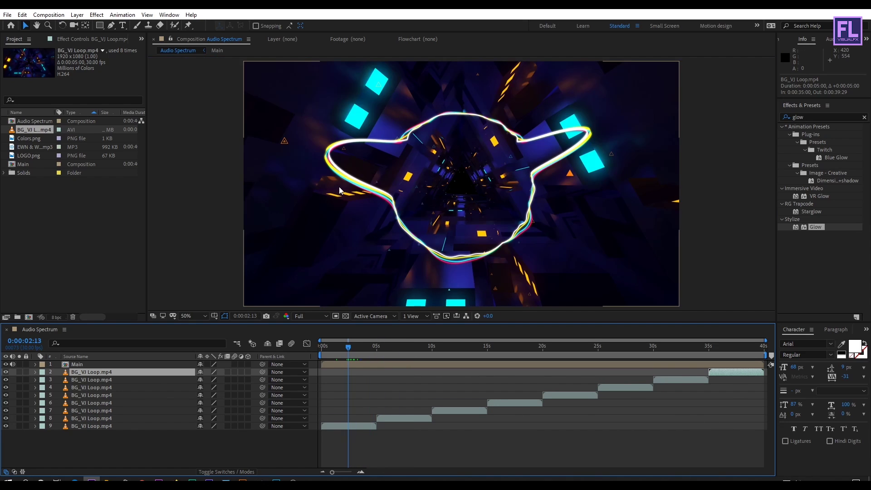
click(115, 444)
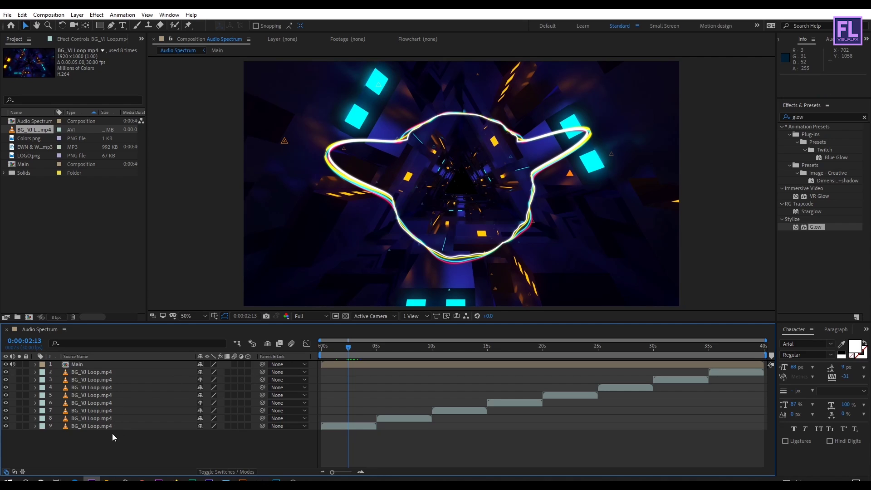
- Add LOGO.png as the top layer, scale it to about 45%, and move it 20 px lower
drag(32, 156, 97, 363)
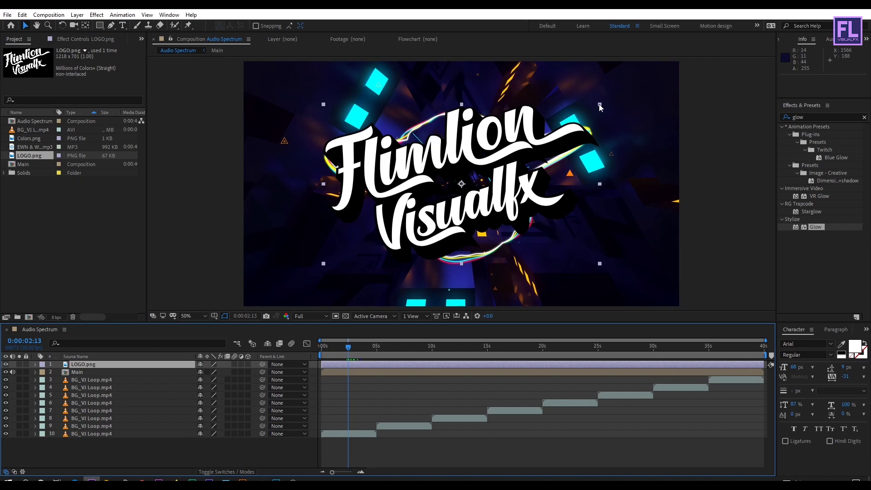
drag(599, 105, 522, 149)
key(Home)
drag(476, 166, 478, 173)
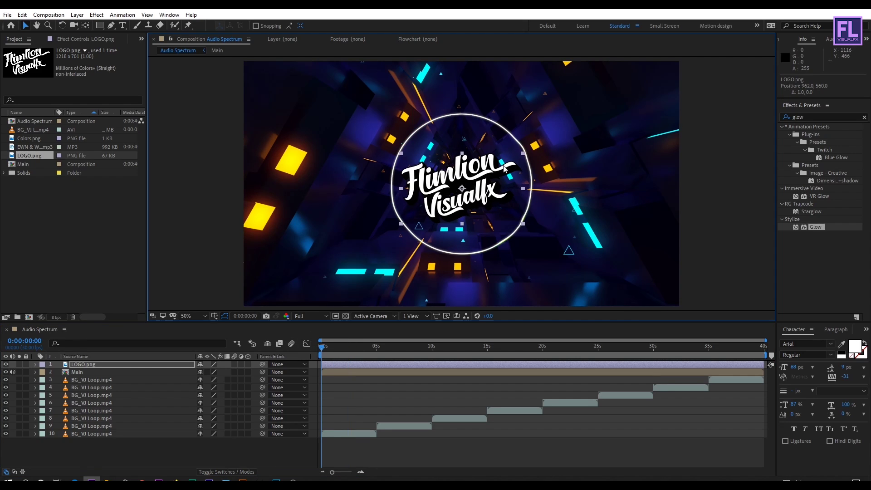
drag(523, 157, 523, 154)
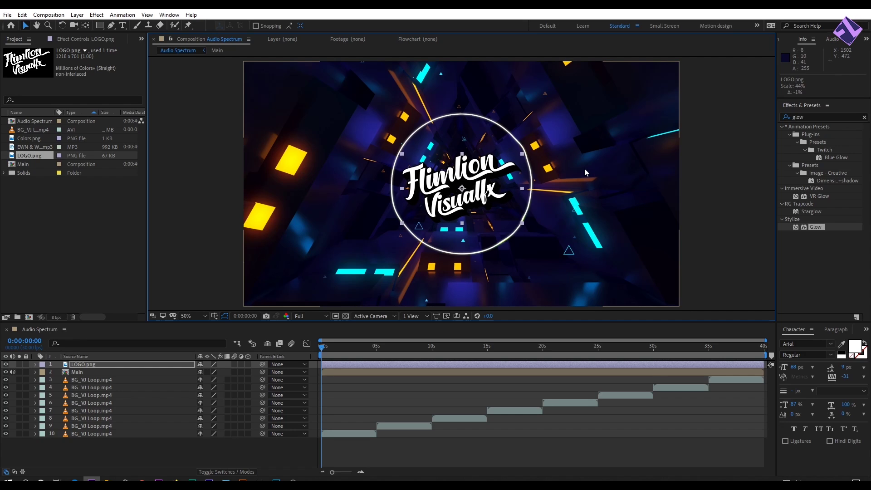
- Duplicate the LOGO.png layer and pre-compose the copy as 'LOGO Stroke'
click(91, 364)
key(ctrl+d)
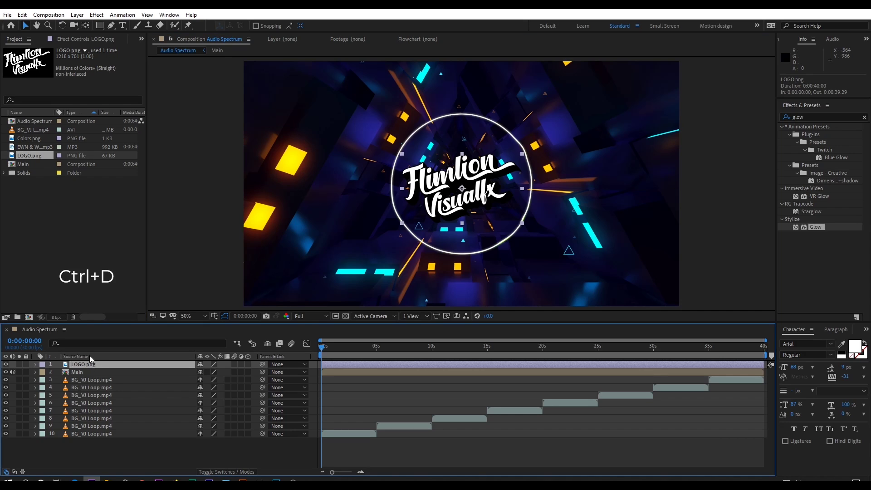
right_click(80, 365)
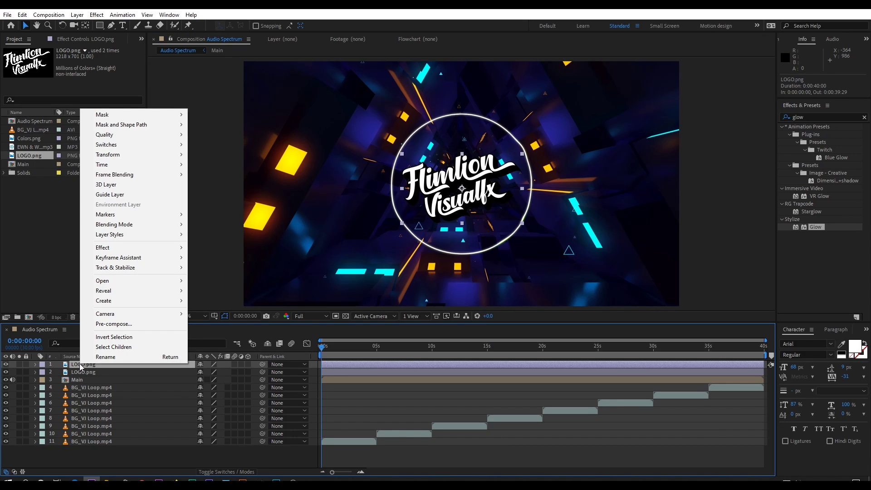
click(132, 326)
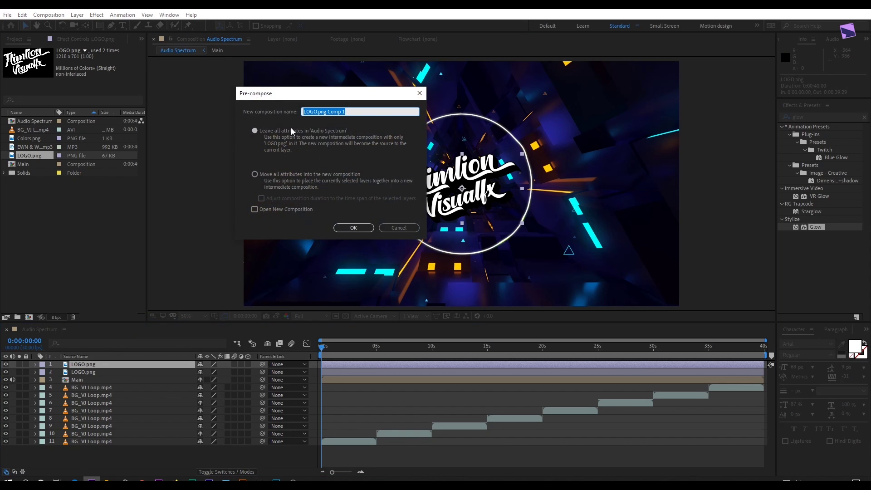
drag(347, 112, 321, 112)
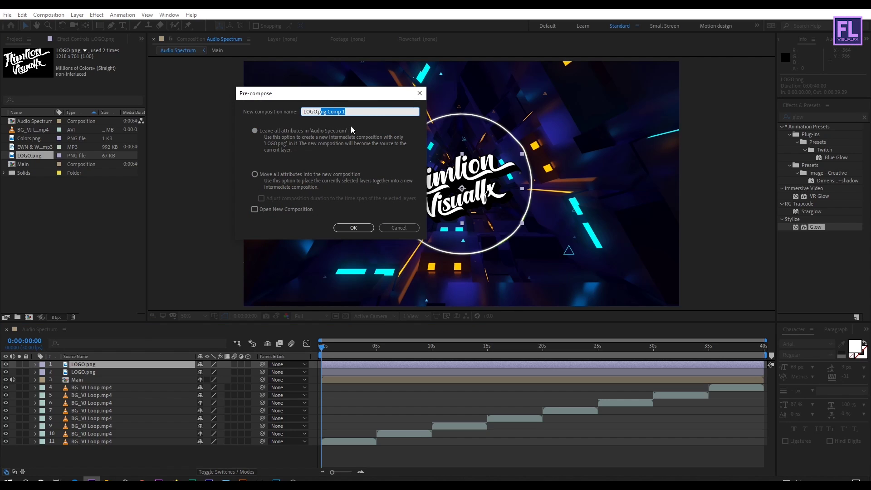
key(BackSpace)
key(BackSpace)
key(BackSpace)
key(BackSpace)
text(Stro)
click(344, 228)
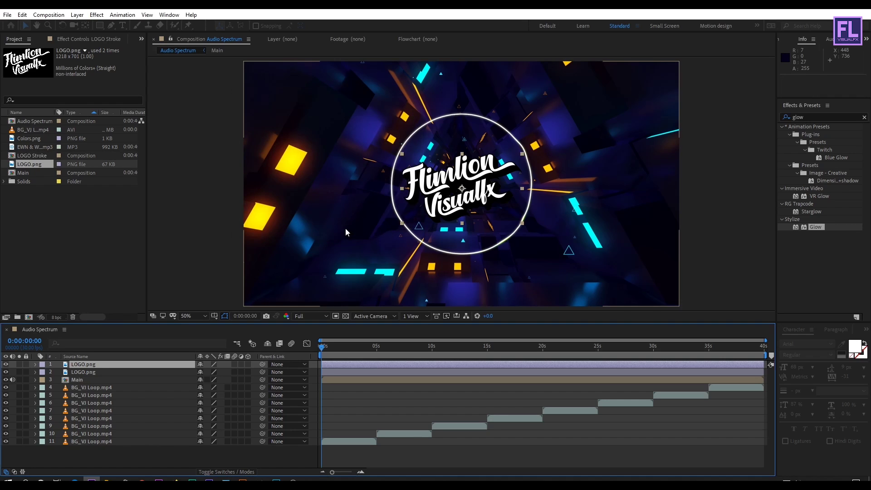
- Inside LOGO Stroke, auto-trace LOGO.png into masks using its Alpha channel
double_click(85, 364)
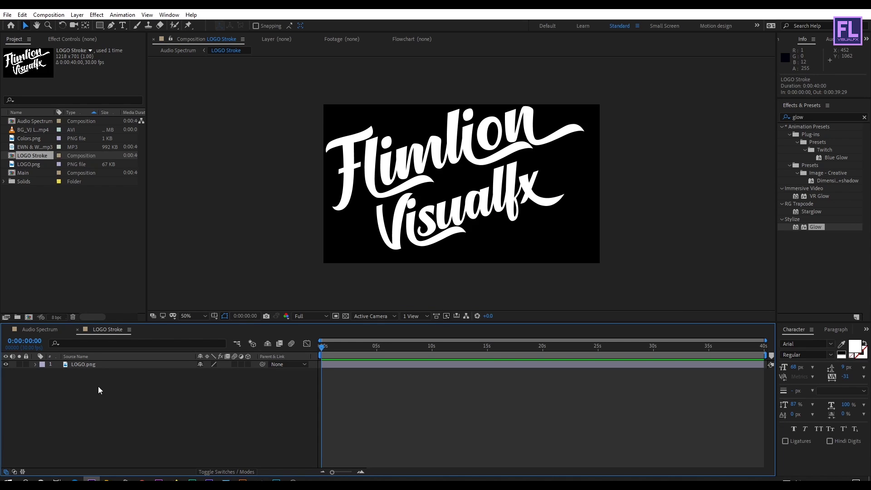
click(90, 365)
right_click(91, 363)
click(82, 382)
click(88, 364)
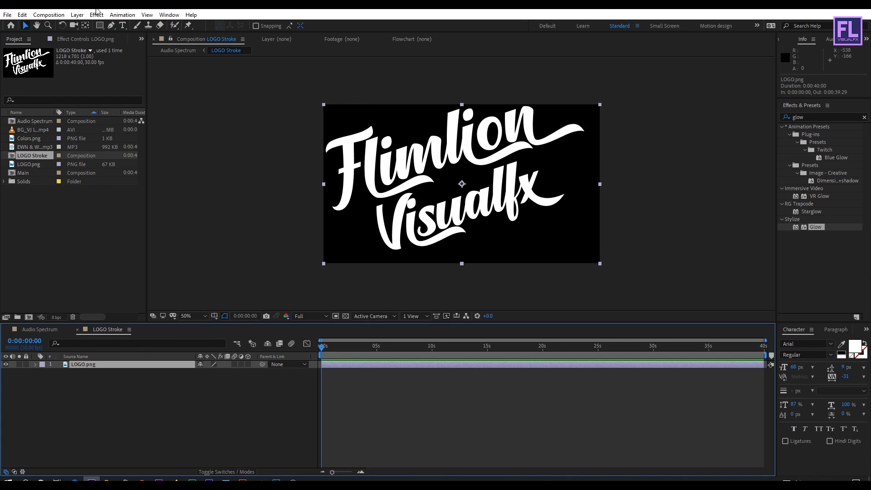
click(77, 14)
click(136, 327)
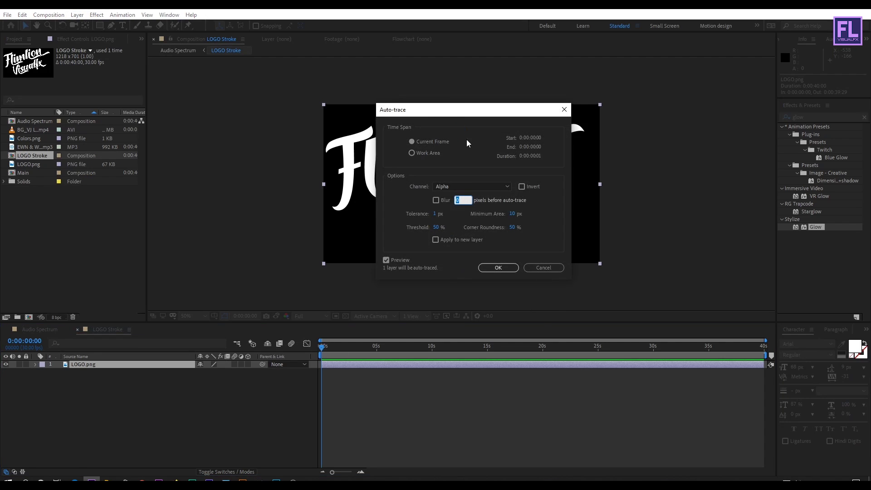
drag(445, 112, 662, 88)
click(600, 177)
click(608, 188)
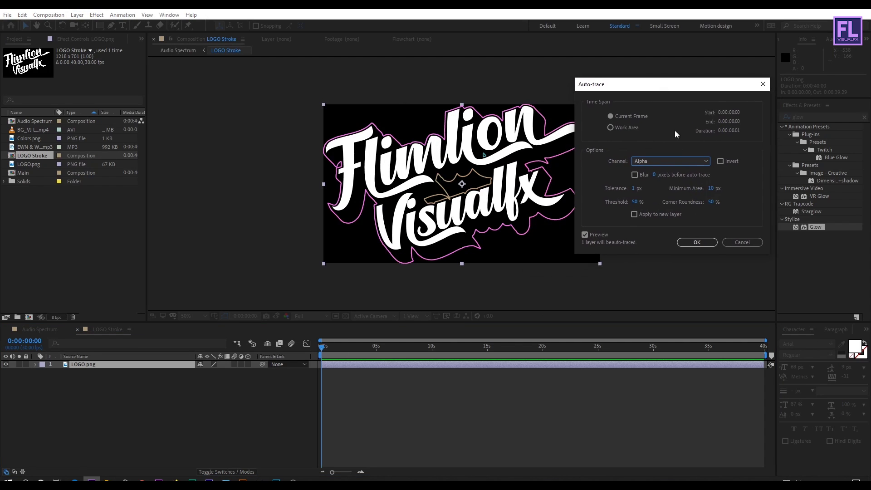
click(698, 242)
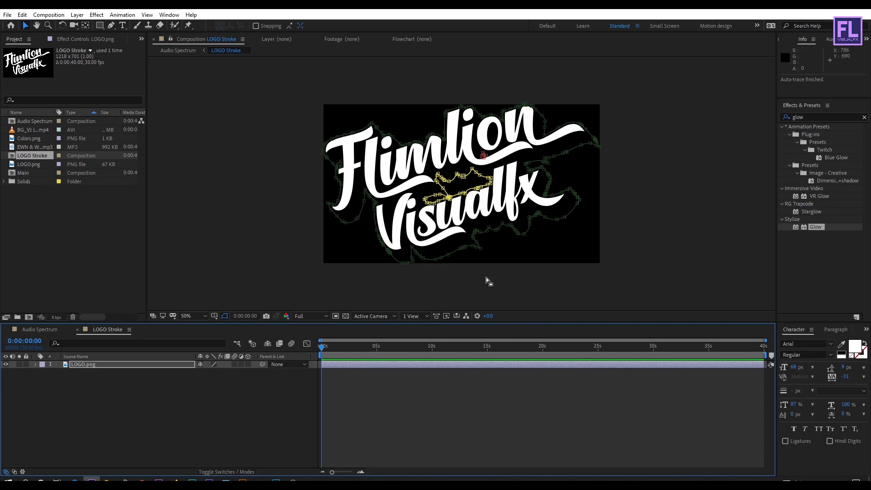
- Delete the stray crown-shaped mask, checking it against the transparency grid
click(345, 315)
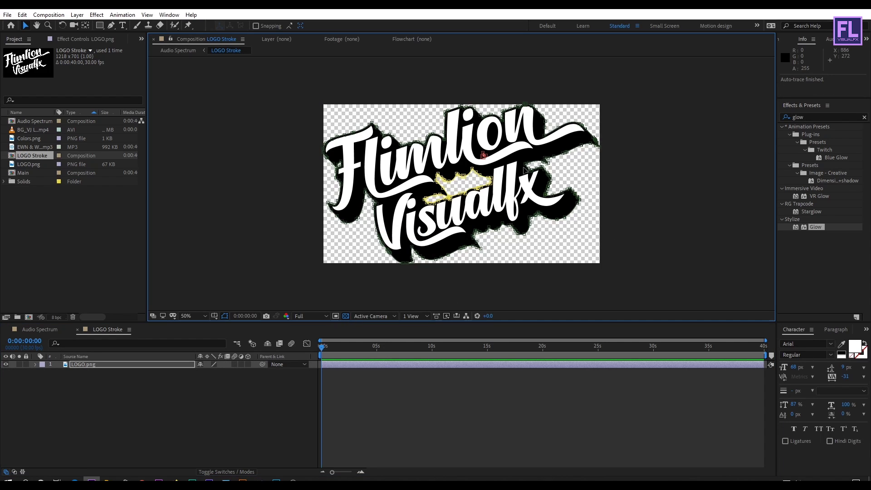
double_click(474, 176)
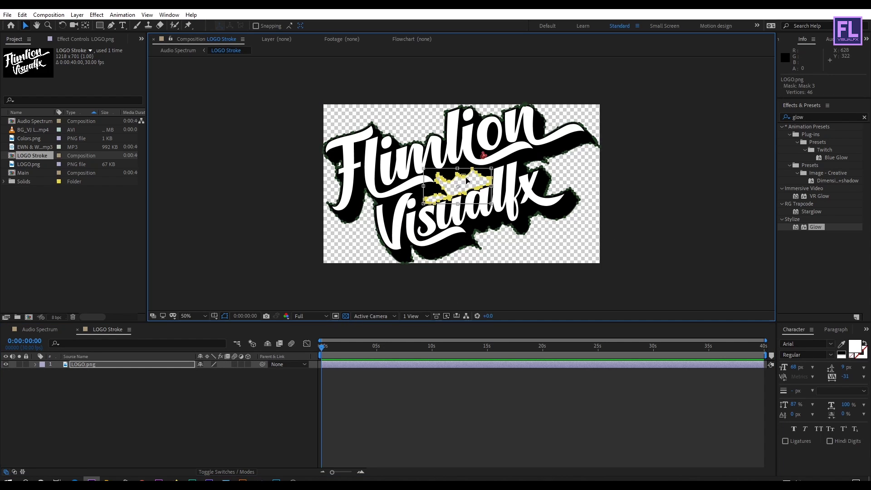
key(Delete)
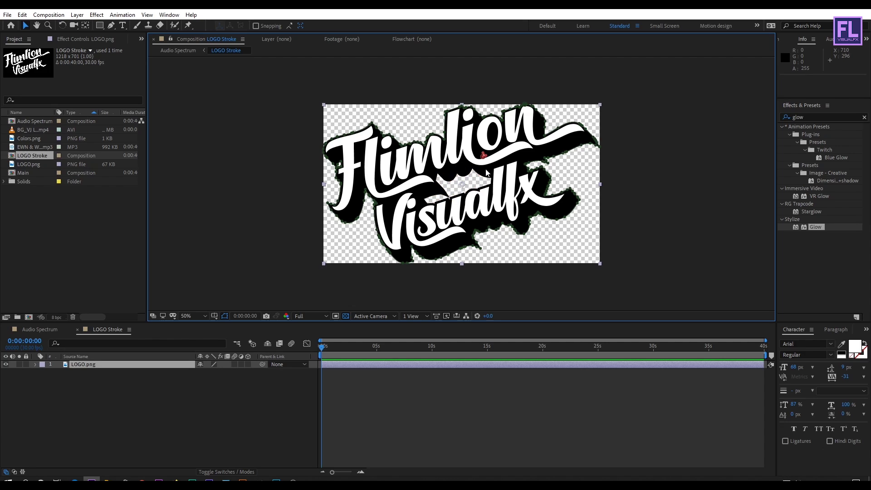
click(486, 156)
click(114, 374)
click(107, 365)
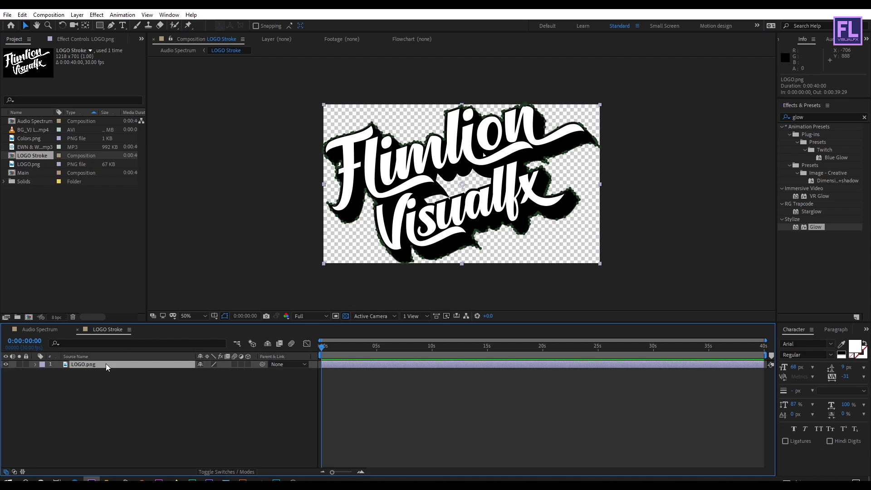
click(347, 315)
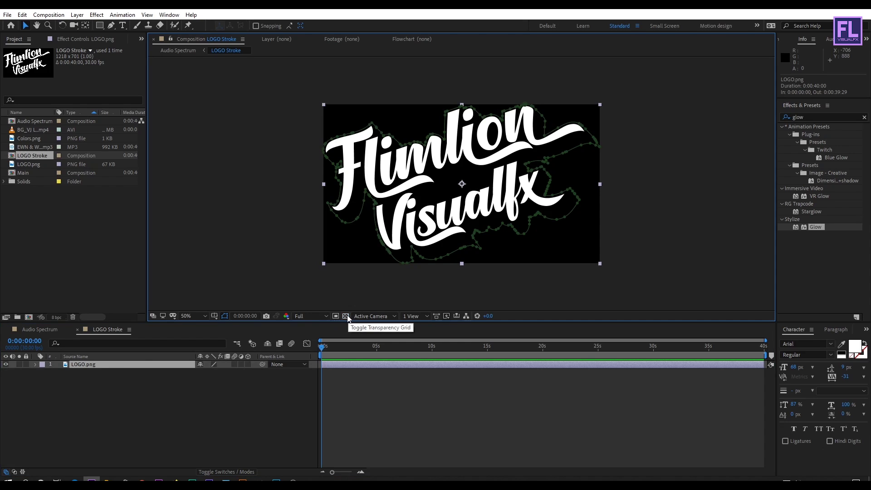
- Replace the glow search with '3d st' and apply Trapcode 3D Stroke to LOGO.png
click(824, 116)
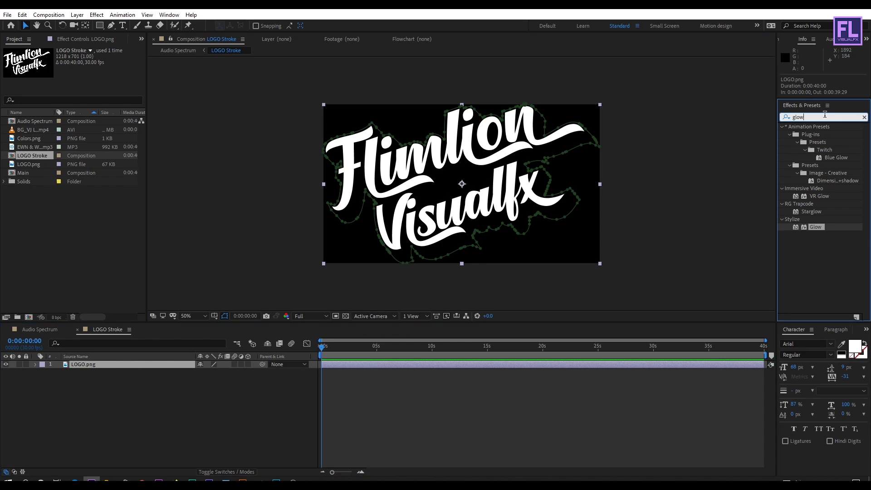
click(863, 117)
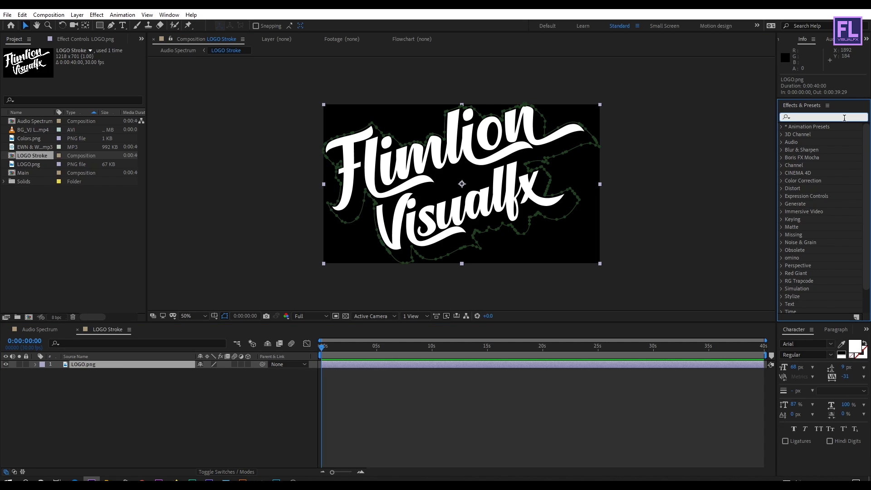
text(3)
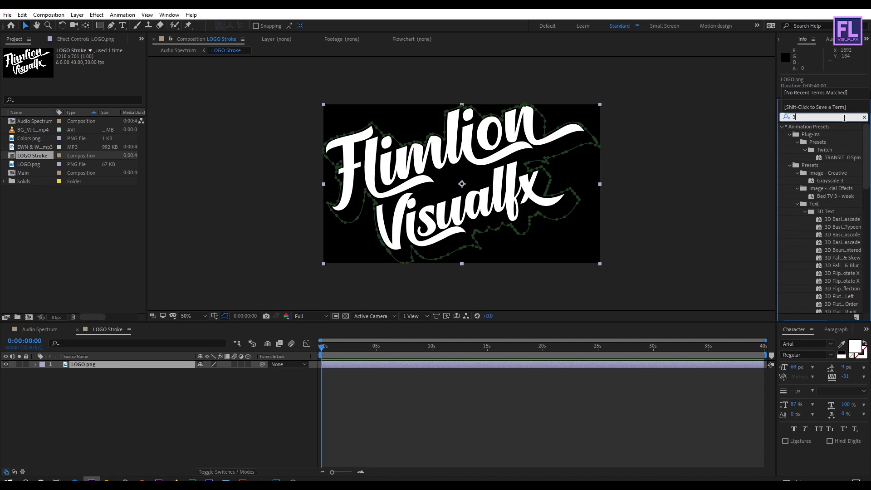
text(d st)
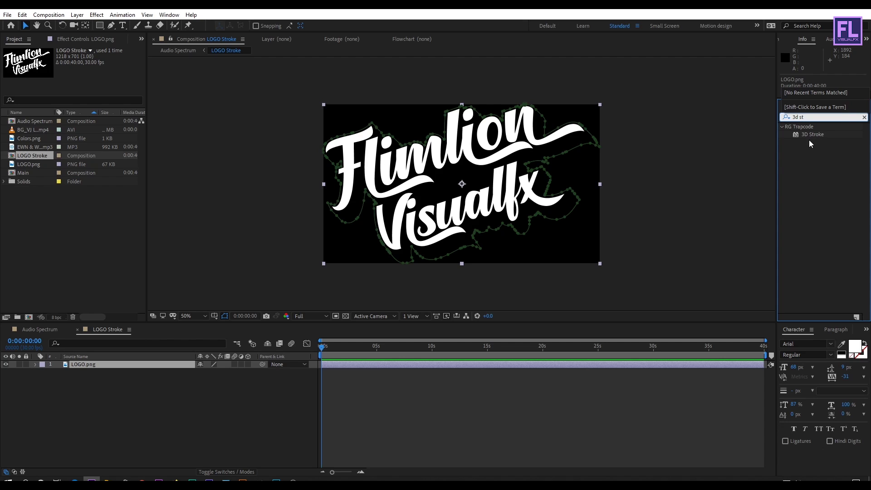
drag(812, 135, 102, 364)
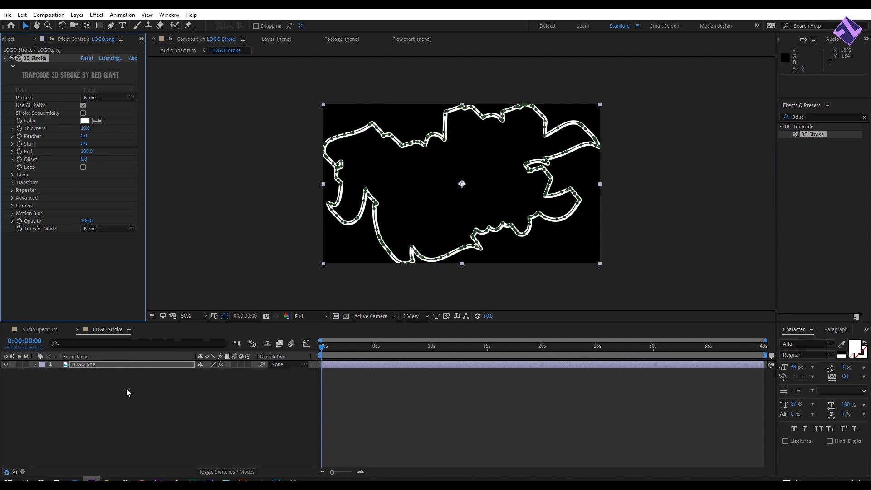
- Set 3D Stroke Thickness to 5 and keyframe Start and End at 0
drag(82, 128, 62, 125)
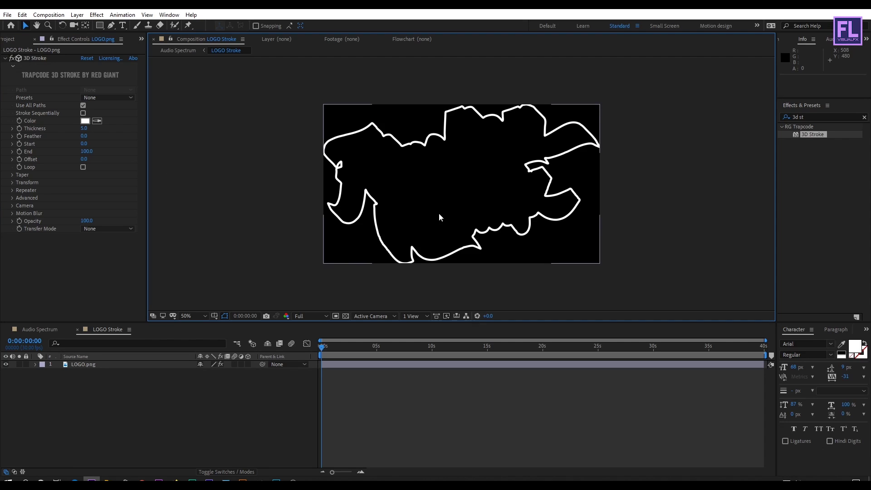
click(19, 144)
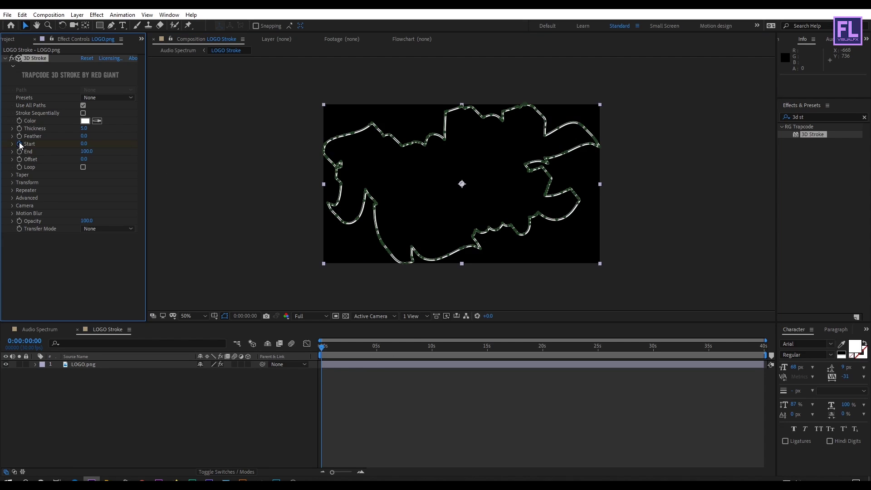
click(19, 151)
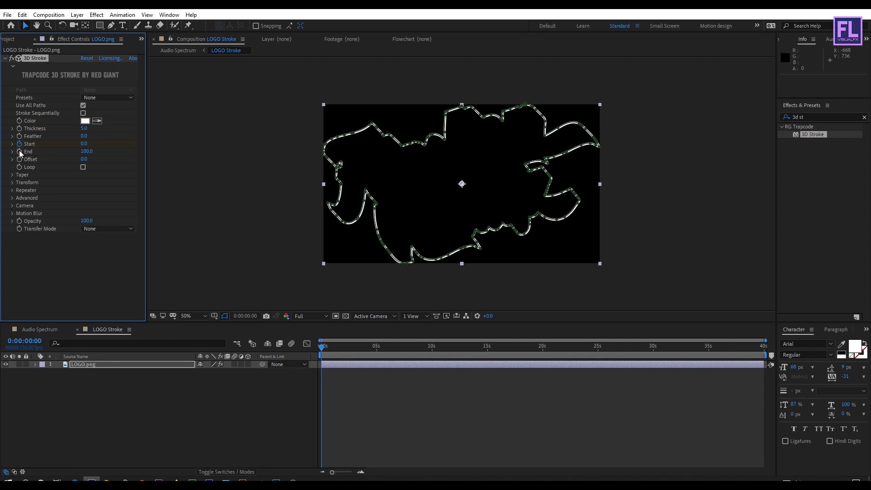
click(87, 152)
text(0)
key(Return)
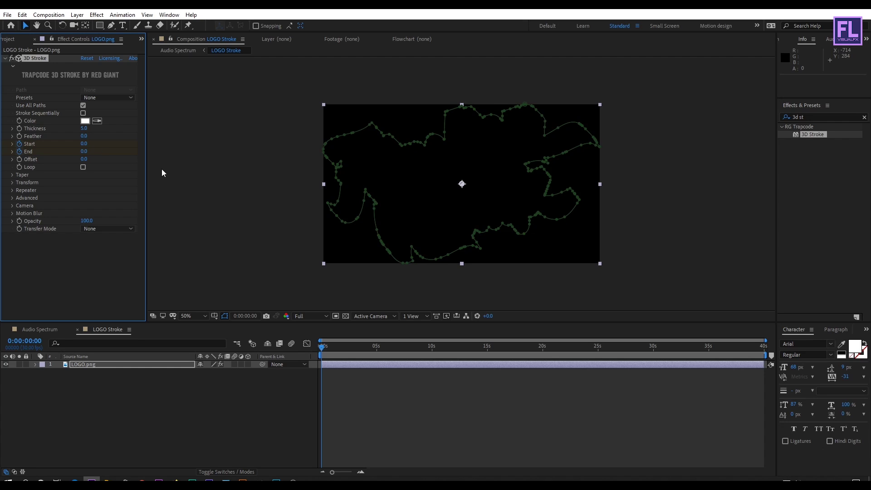
- At about 0:00:03:01, keyframe both Start and End at 100
drag(327, 348, 356, 350)
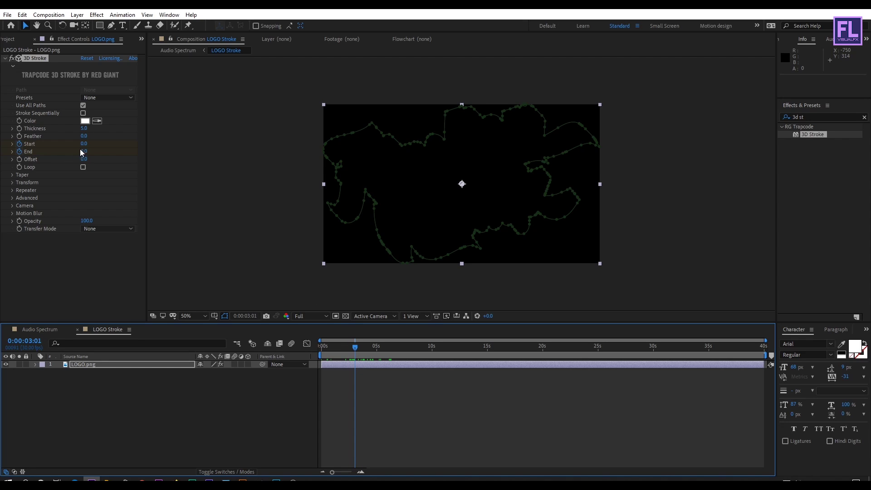
drag(84, 143, 207, 142)
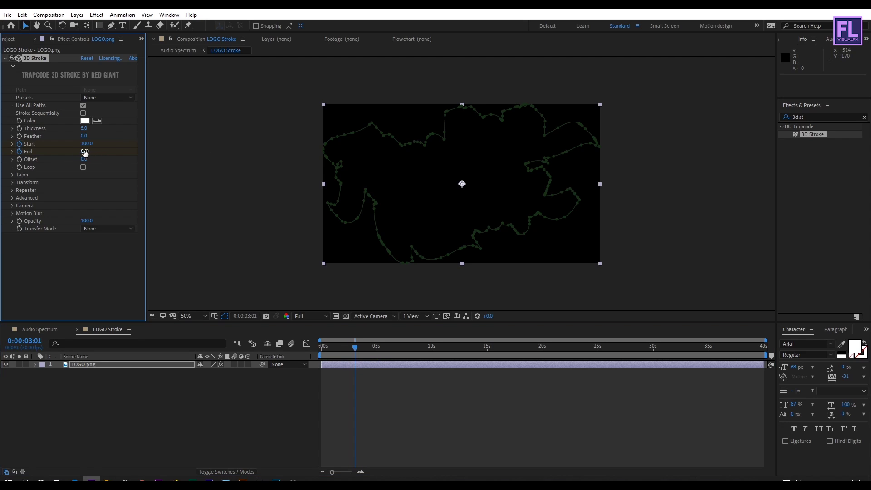
drag(84, 153, 257, 154)
click(87, 366)
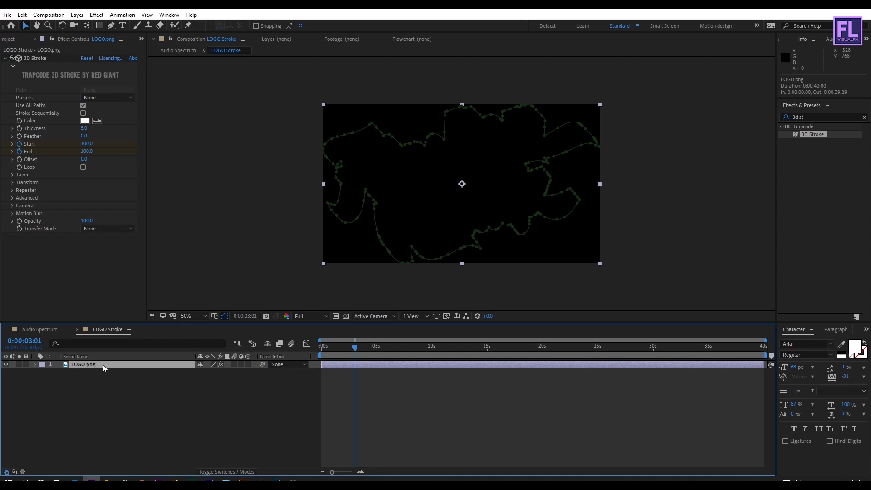
- Show only keyframed properties and delete the Mask Path keyframe
key(u)
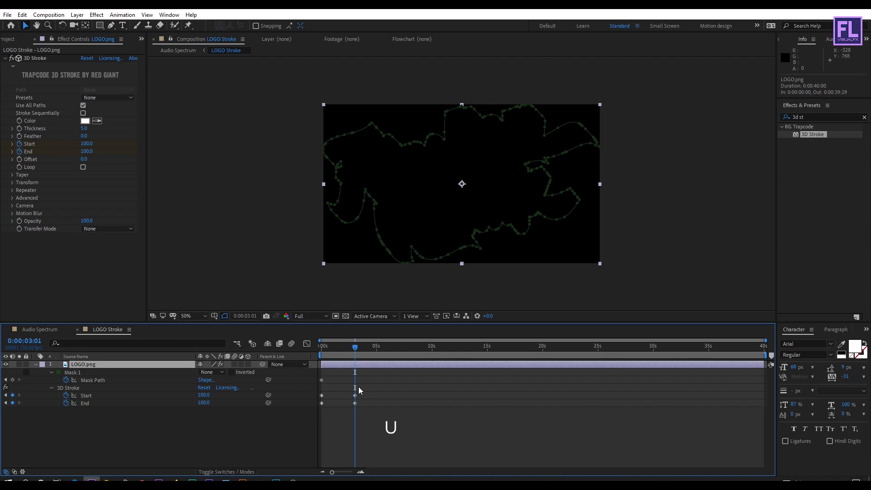
mouse_move(360, 391)
mouse_down()
mouse_move(316, 396)
mouse_move(326, 397)
mouse_up()
click(321, 380)
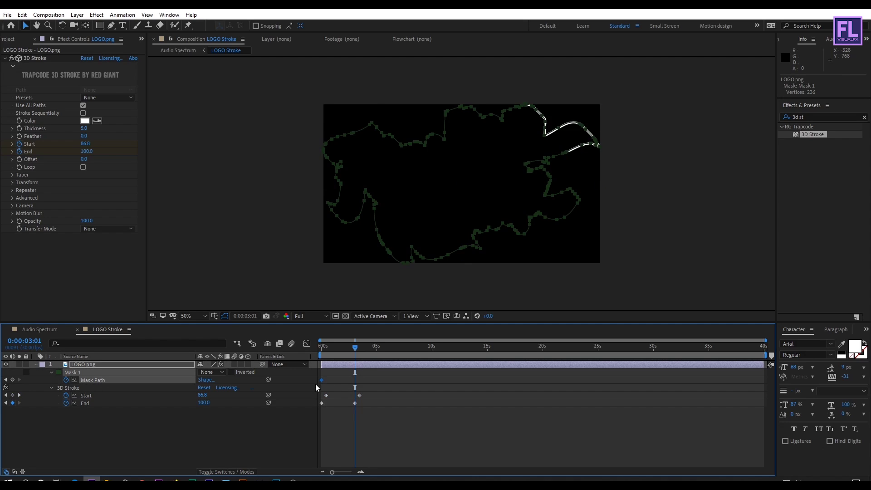
key(Delete)
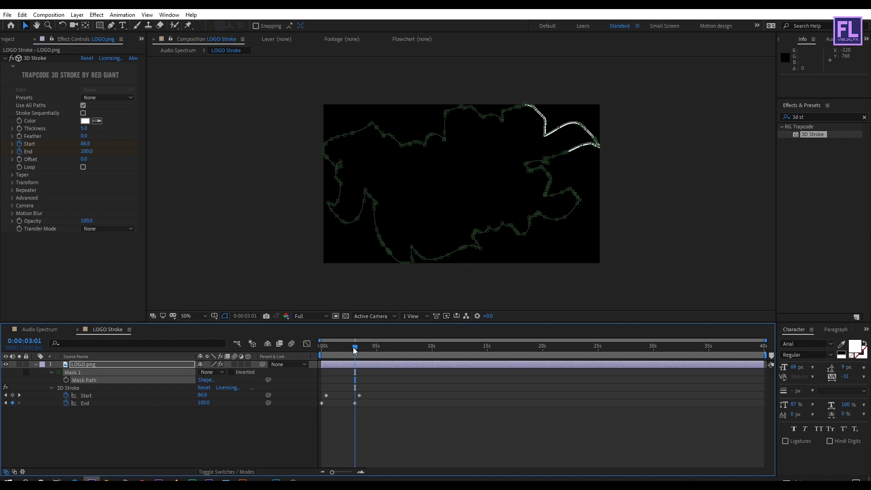
- Preview from the start, then apply Easy Ease (F9) to the Start and End keyframes
drag(352, 351, 310, 363)
key(space)
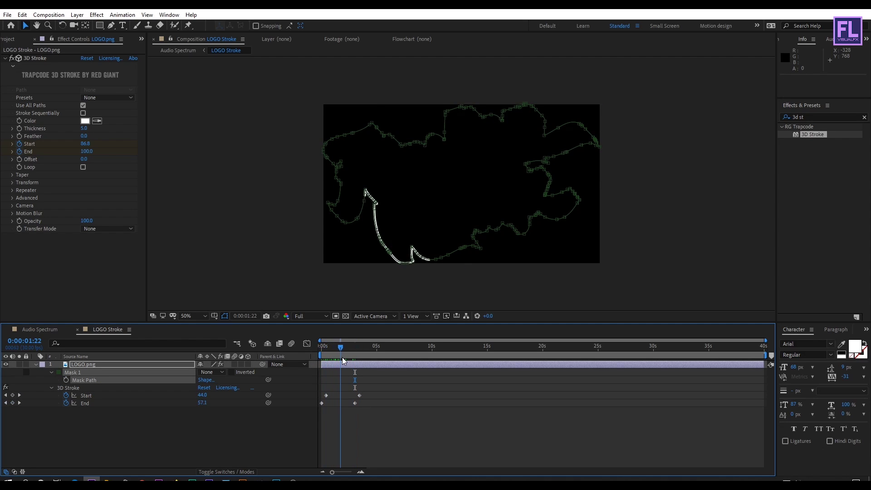
drag(377, 388, 315, 415)
key(F9)
- In the Graph Editor, pull the last keyframes' speed peaks early for a sharp start, then preview
click(306, 343)
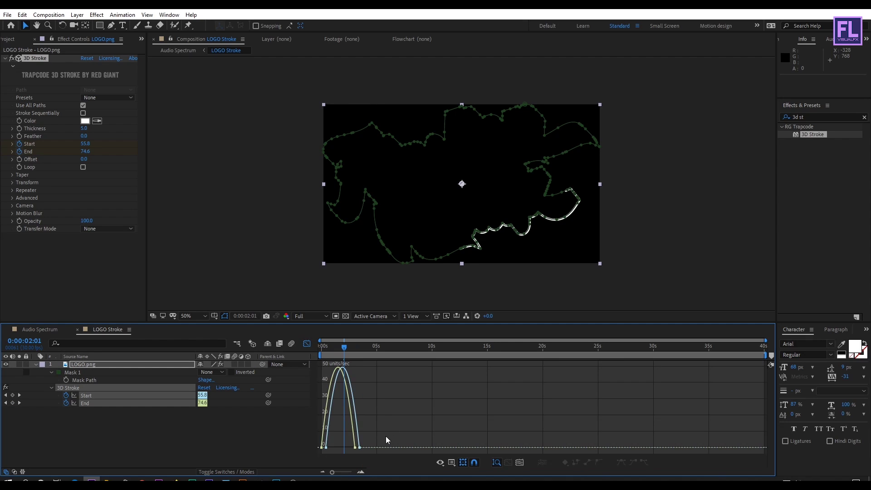
drag(332, 472, 381, 444)
drag(455, 438, 541, 449)
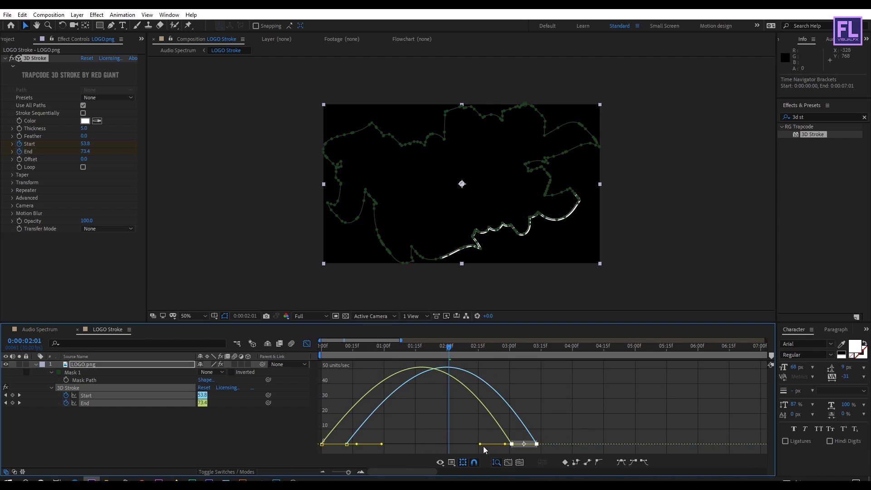
drag(480, 444, 390, 439)
drag(450, 352, 295, 360)
key(space)
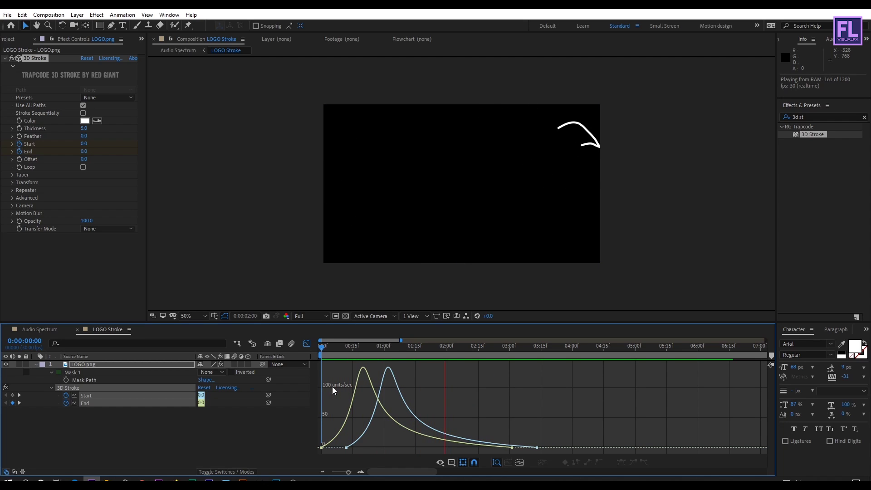
key(space)
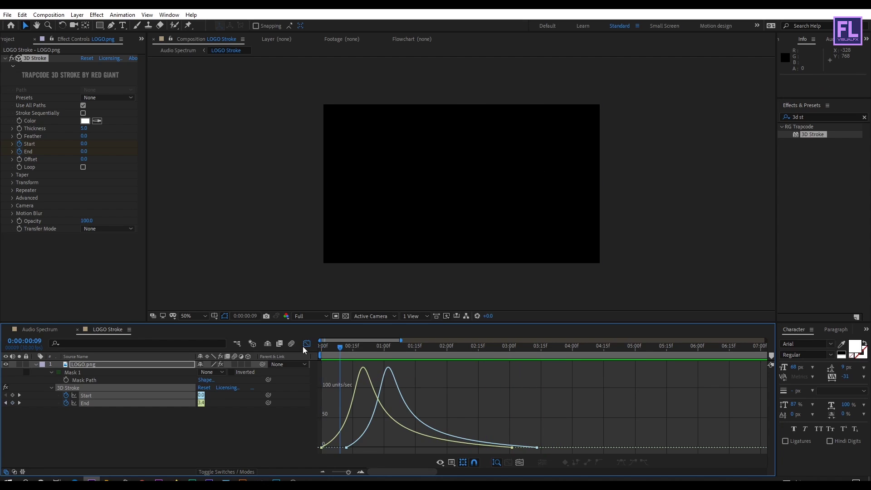
- Shift the two Start keyframes slightly earlier, check frame 28, and collapse LOGO.png
click(307, 344)
drag(552, 390, 336, 396)
key(space)
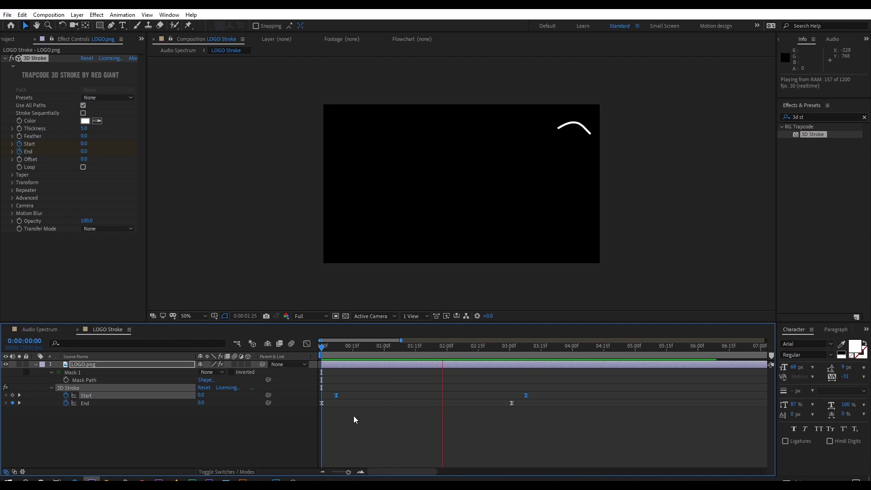
drag(432, 348, 380, 349)
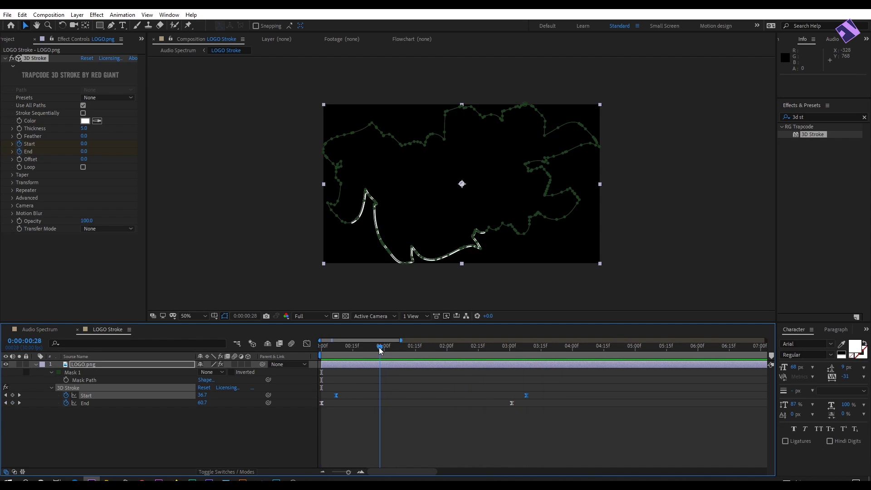
click(204, 417)
click(58, 365)
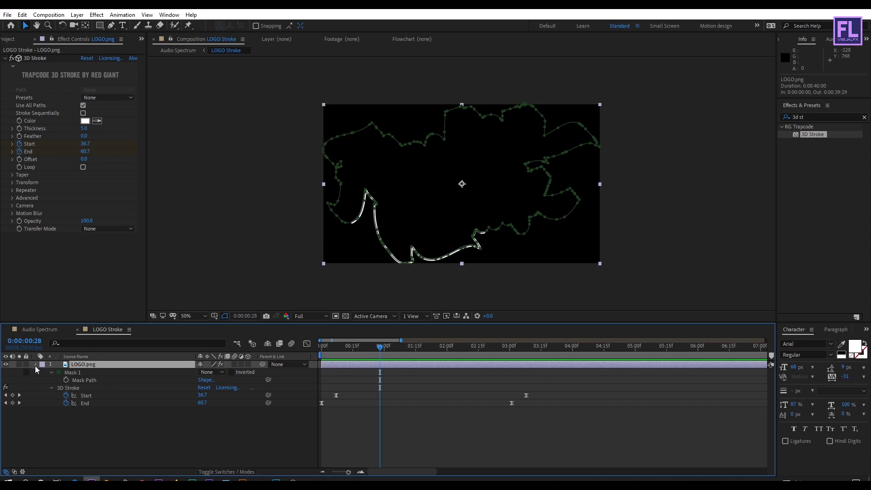
click(35, 365)
click(84, 406)
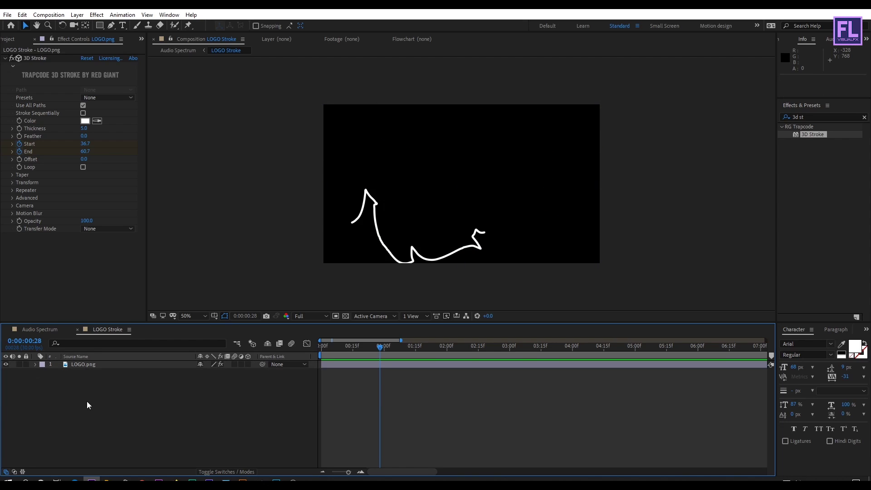
- Enable 3D Stroke Taper with End Thickness 100 and check it later in the timeline
click(12, 174)
click(83, 183)
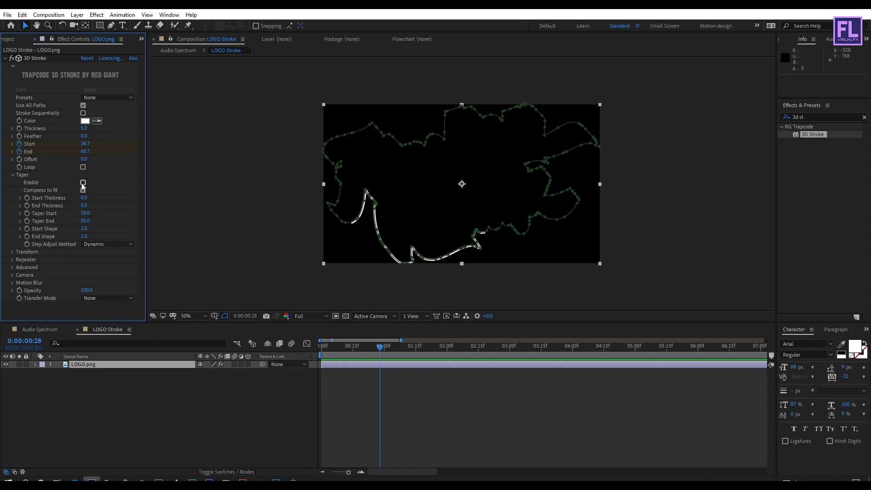
click(83, 182)
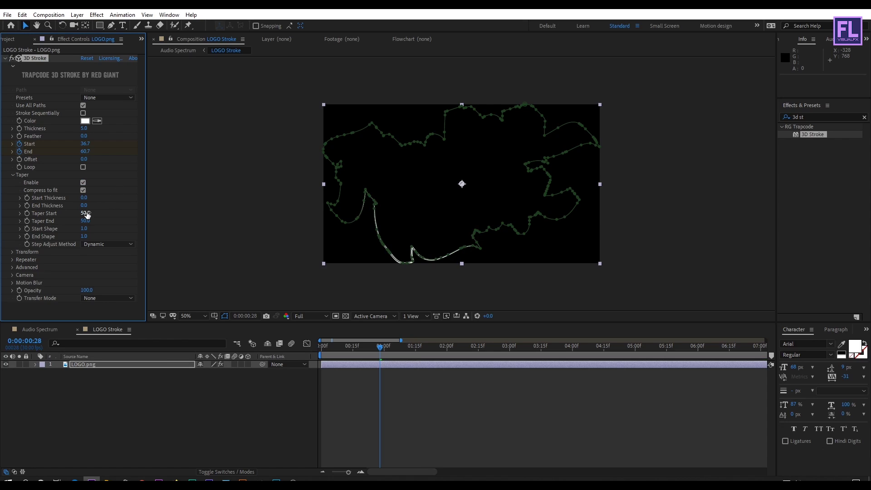
drag(85, 208, 197, 207)
click(214, 406)
mouse_move(361, 347)
mouse_down()
mouse_move(545, 353)
mouse_move(324, 353)
mouse_move(484, 353)
mouse_move(362, 358)
mouse_up()
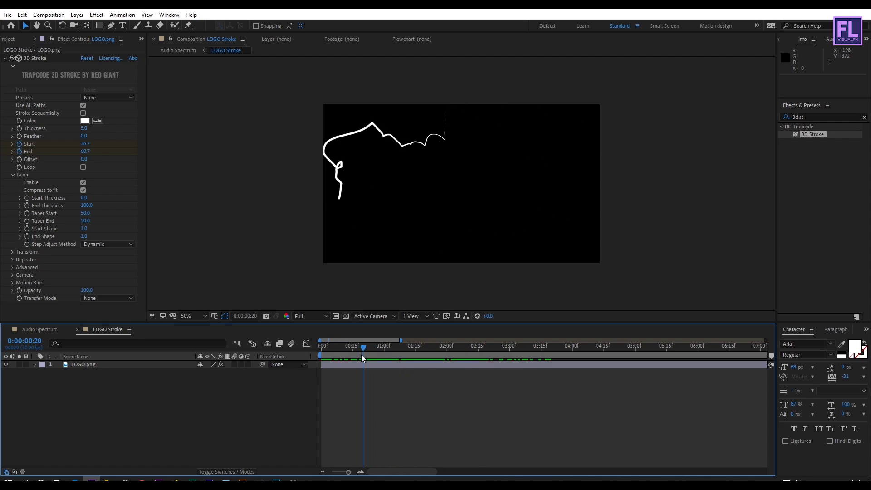
- Change the 3D Stroke colour to a saturated yellow
click(85, 121)
drag(264, 367, 267, 359)
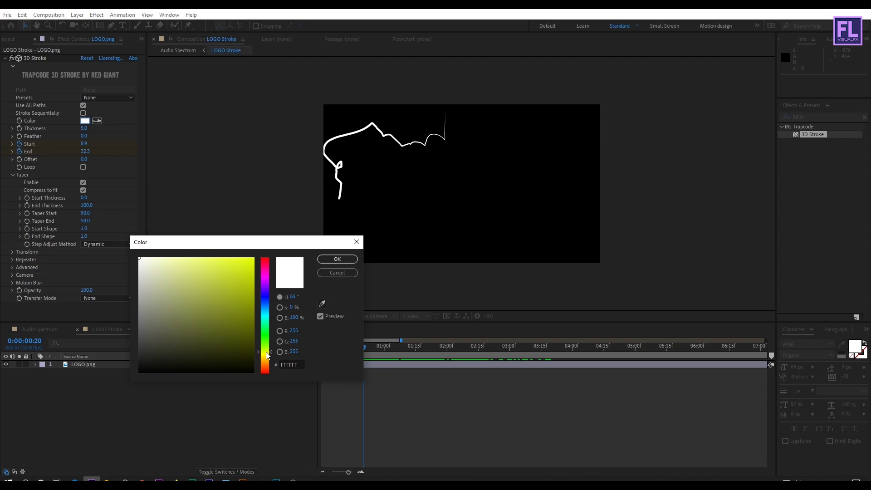
click(250, 317)
click(336, 258)
- Search 'glo' and apply the Glow effect to LOGO.png
click(814, 119)
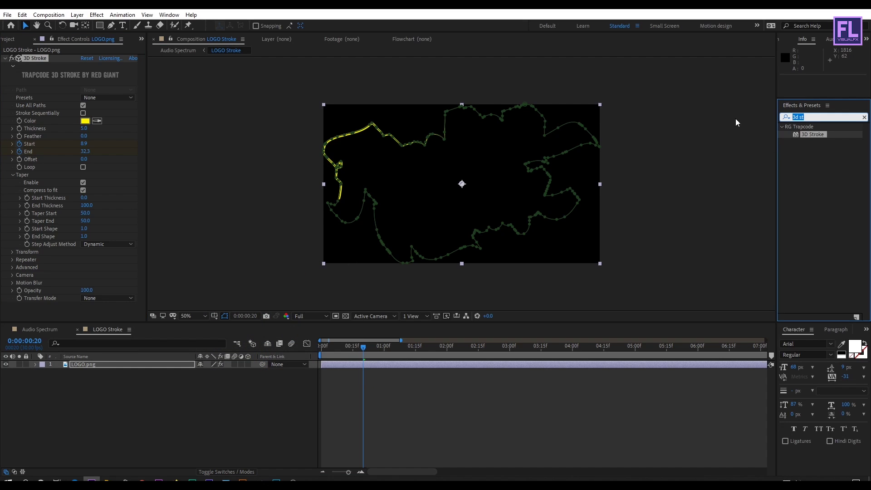
text(glow)
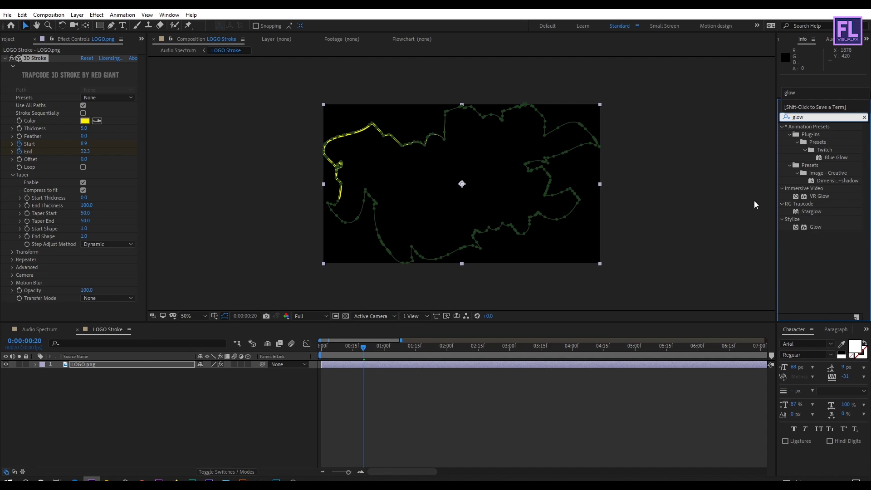
mouse_move(815, 227)
mouse_down()
mouse_move(298, 268)
mouse_move(132, 305)
mouse_up()
click(214, 407)
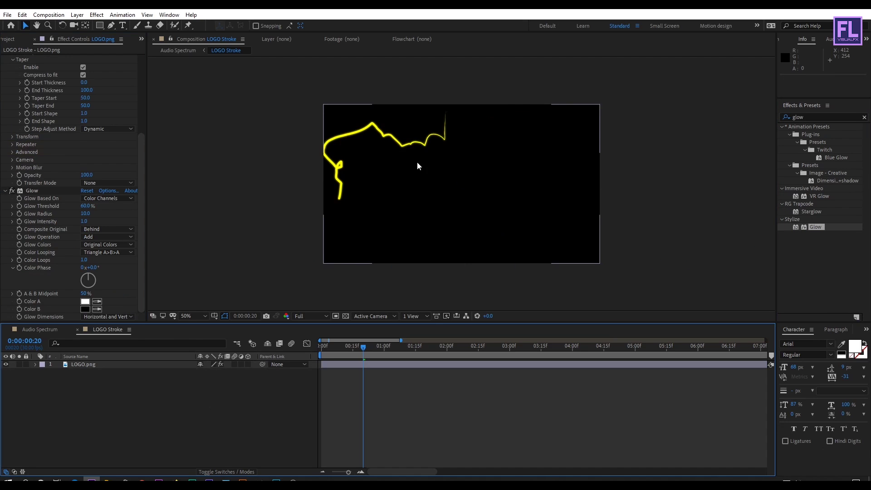
- In Audio Spectrum, trim the LOGO Stroke layer's out point at 0:00:03:08 with Alt+]
click(32, 332)
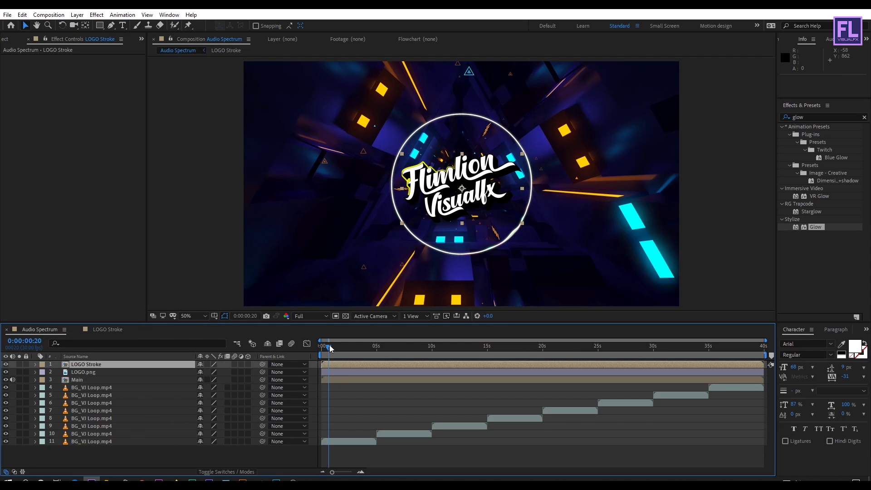
drag(330, 348, 359, 352)
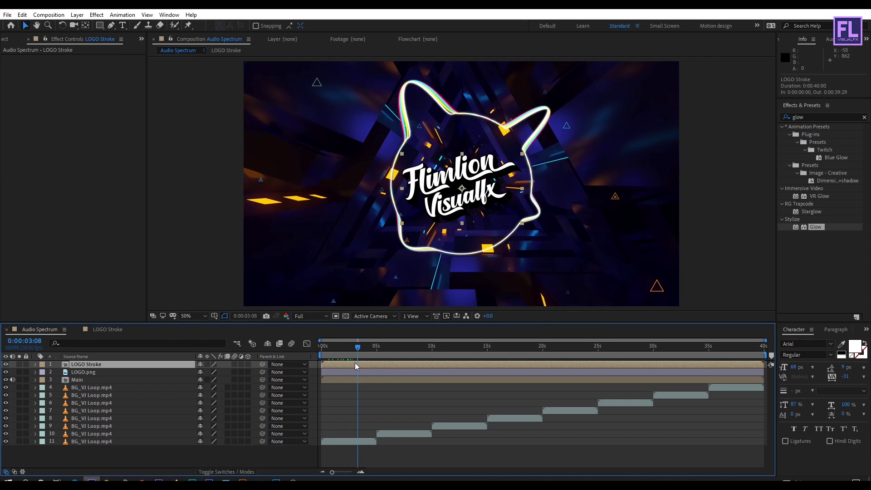
key(alt+])
click(362, 367)
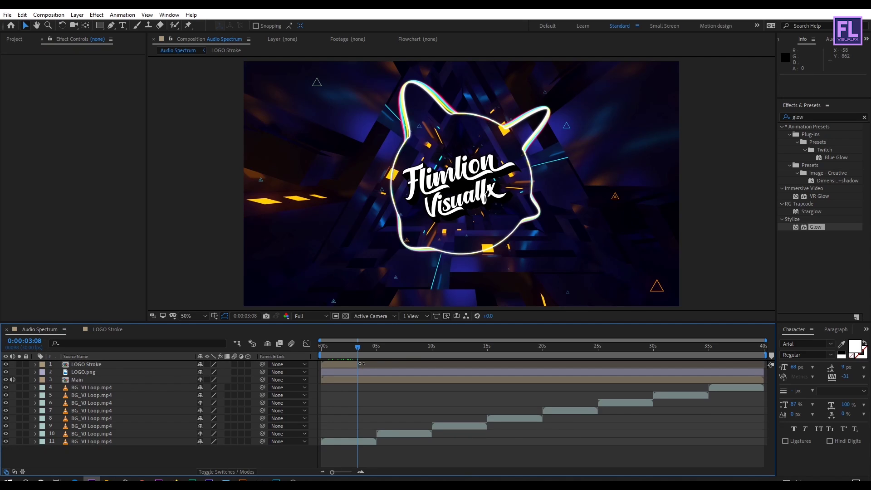
key(Home)
click(343, 367)
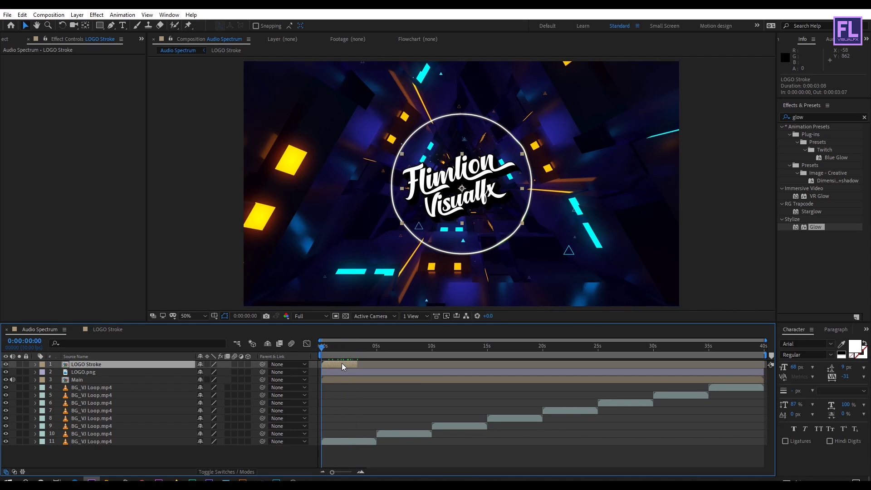
- Duplicate LOGO Stroke three times, staggering copies to start around 3:28 and 10:24
key(ctrl+d)
drag(342, 367, 421, 368)
key(ctrl+d)
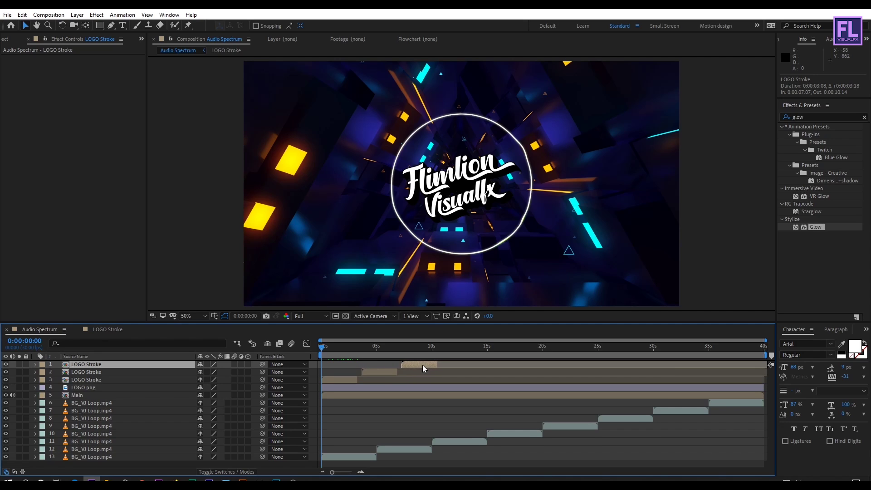
key(ctrl+d)
drag(424, 367, 463, 368)
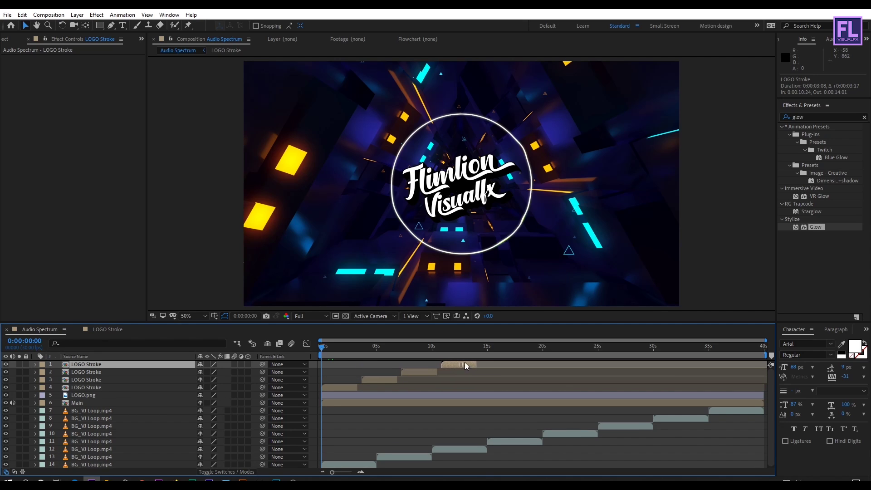
- End the preview work area at about 14 seconds and play it back
click(477, 347)
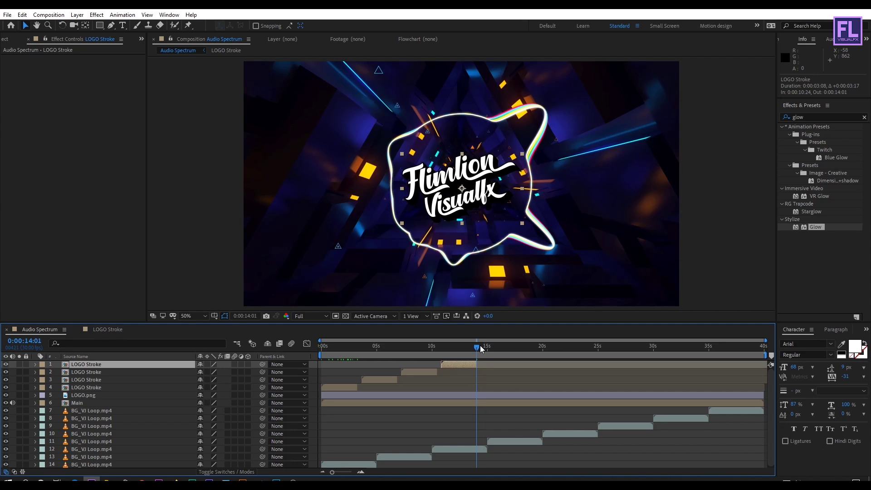
key(n)
key(space)
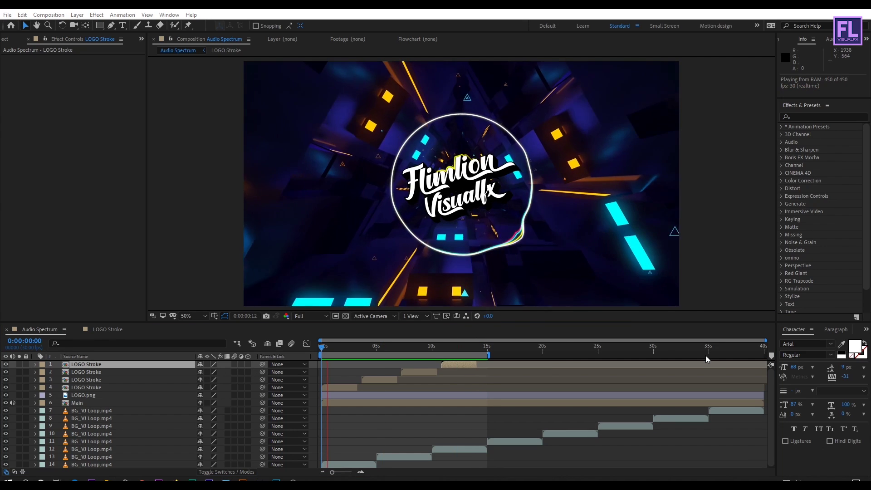